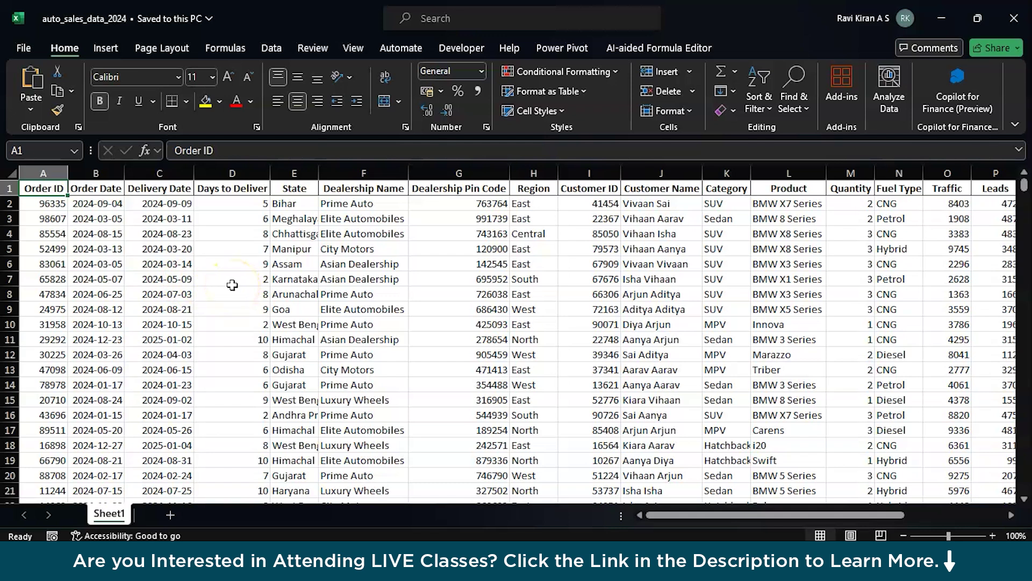
Scroll across the auto sales data to check the full Revenue values
scroll(231, 285, "right", 5)
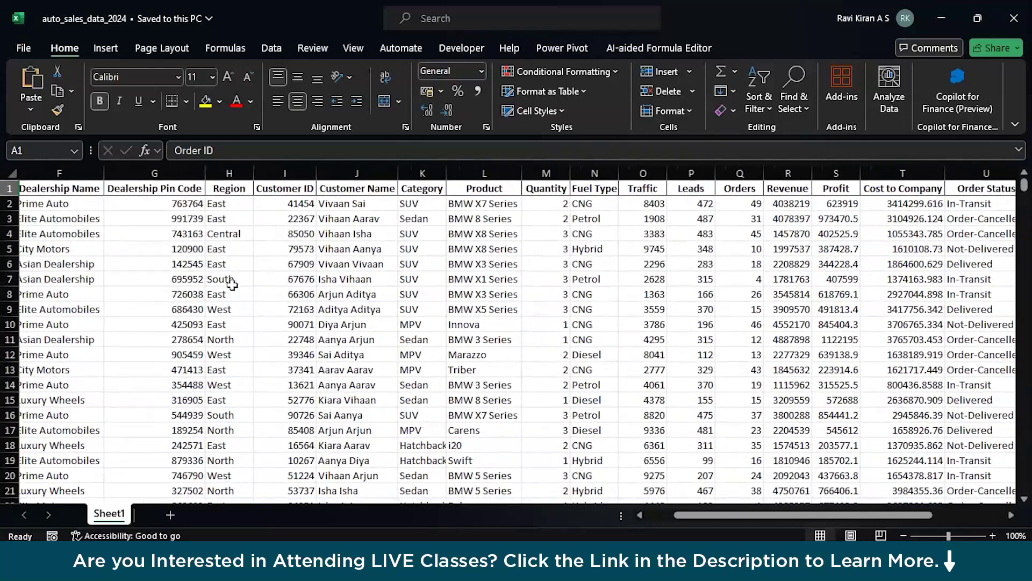
scroll(232, 285, "right", 4)
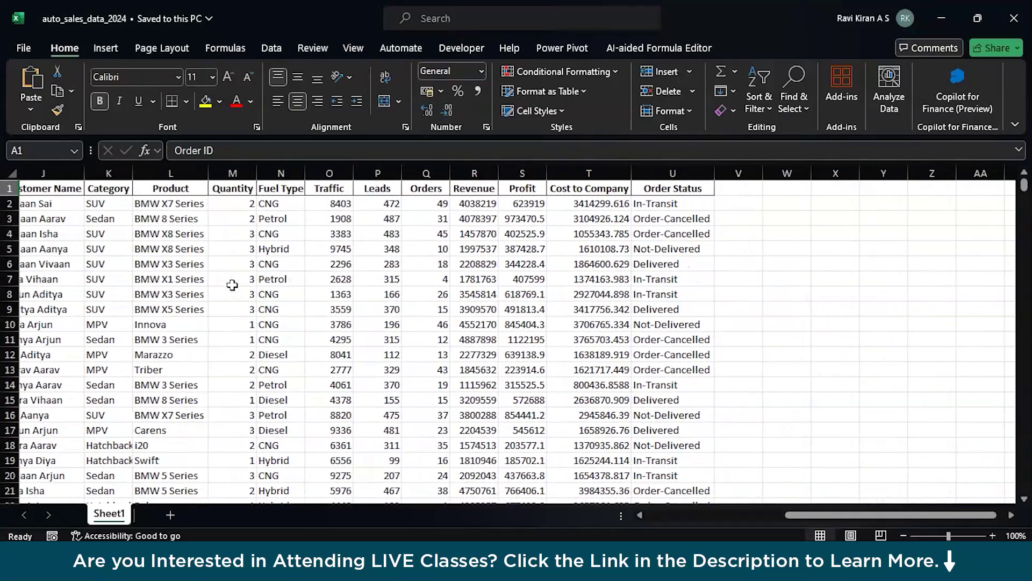
scroll(230, 254, "right", 1)
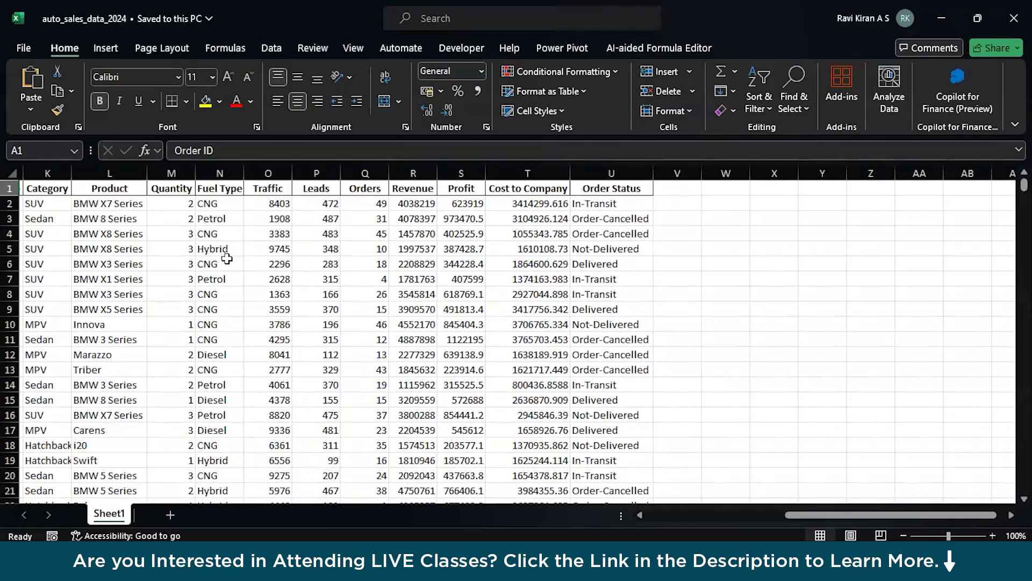
scroll(227, 258, "right", 2)
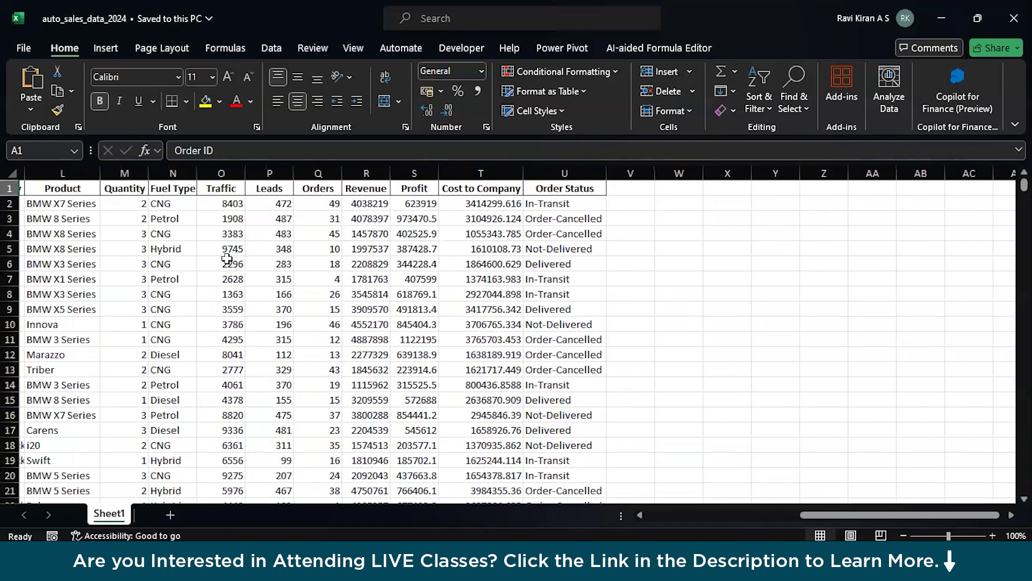
left_click(381, 327)
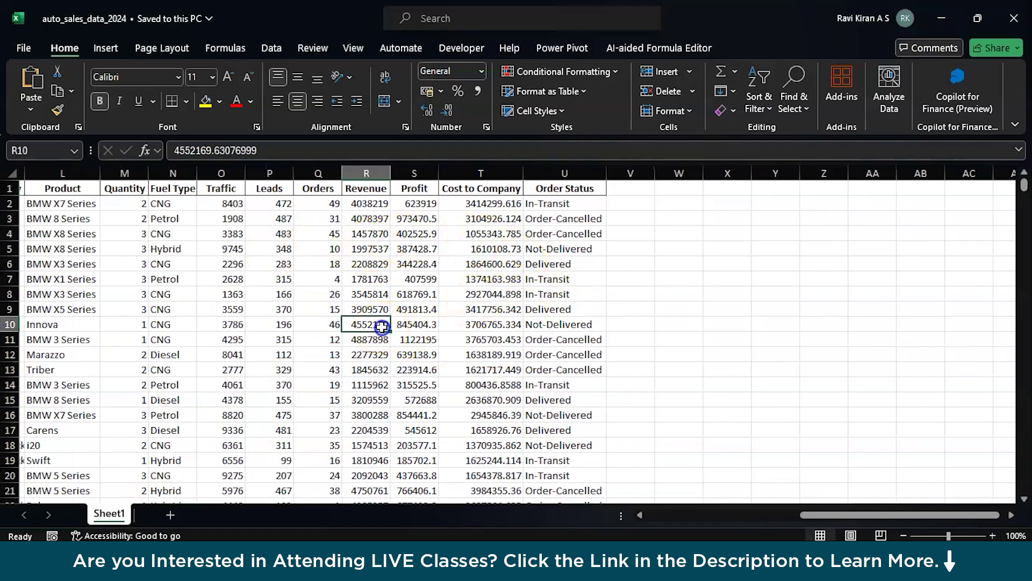
scroll(381, 327, "left", 10)
Apply All Borders to the entire auto sales data range
left_click(381, 327)
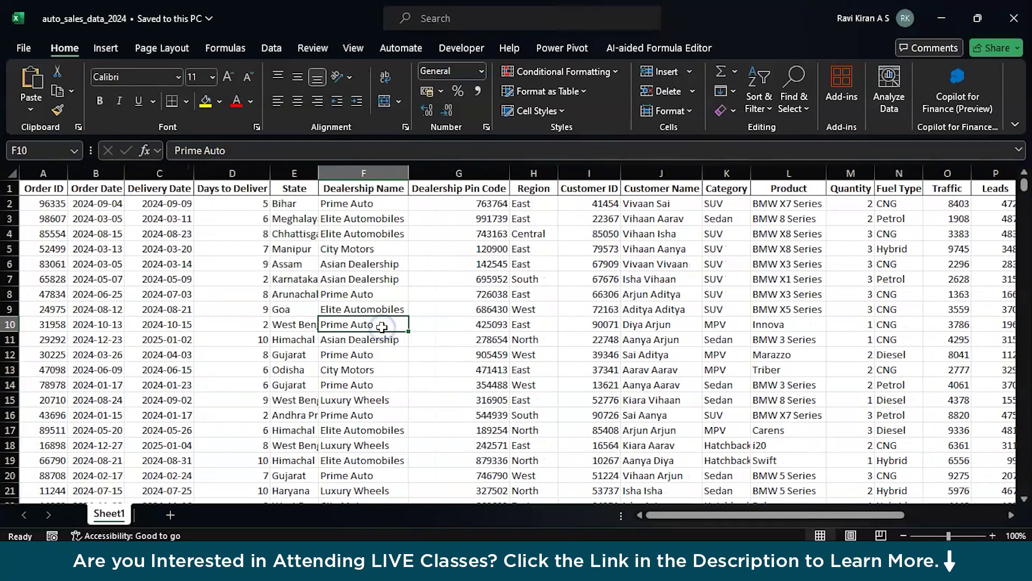
key("ctrl+a")
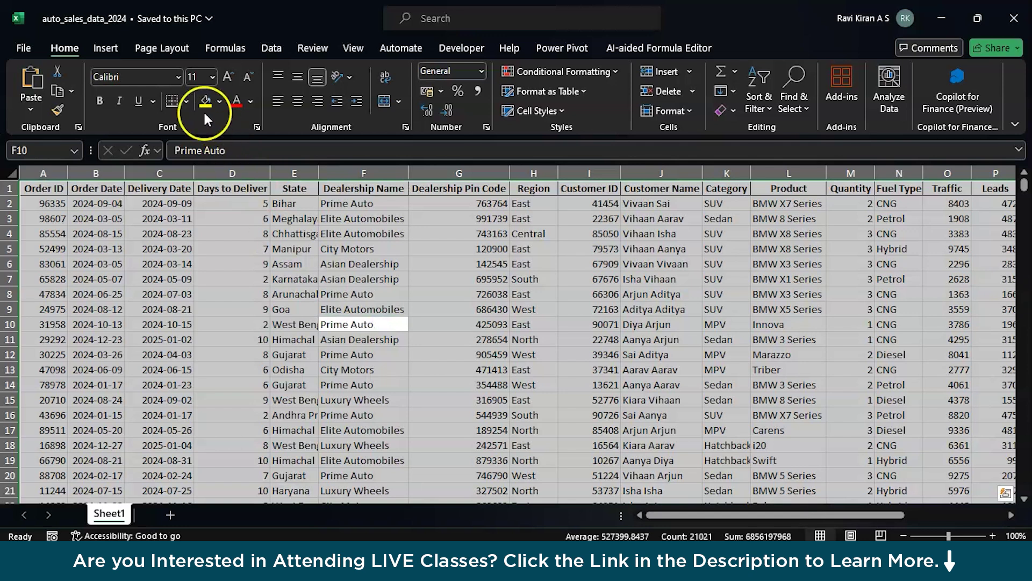
left_click(186, 102)
left_click(225, 294)
left_click(363, 276)
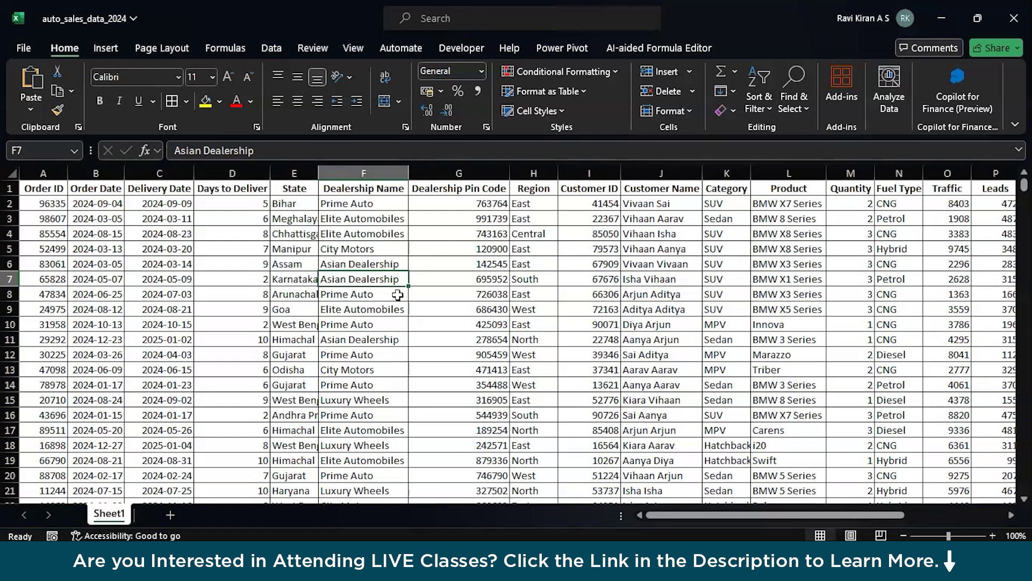
Scroll across the bordered data columns to review them
left_click(502, 321)
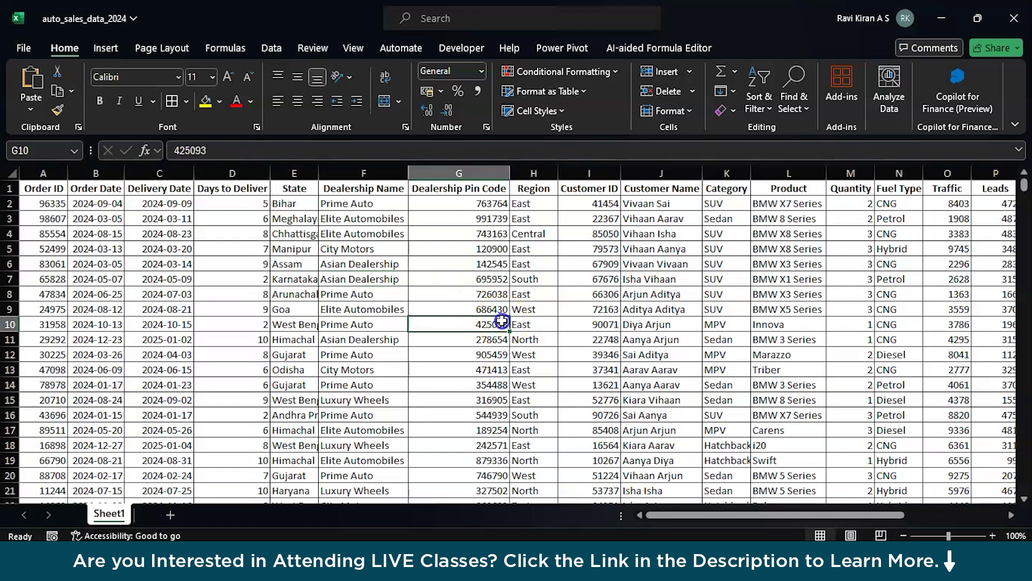
scroll(502, 321, "right", 6)
scroll(502, 321, "right", 2)
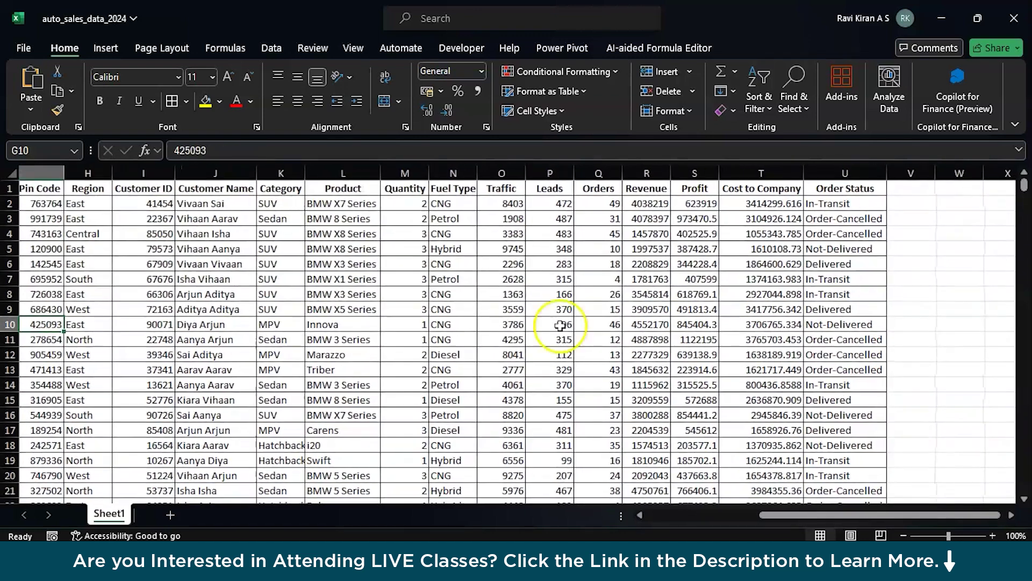
scroll(524, 384, "left", 5)
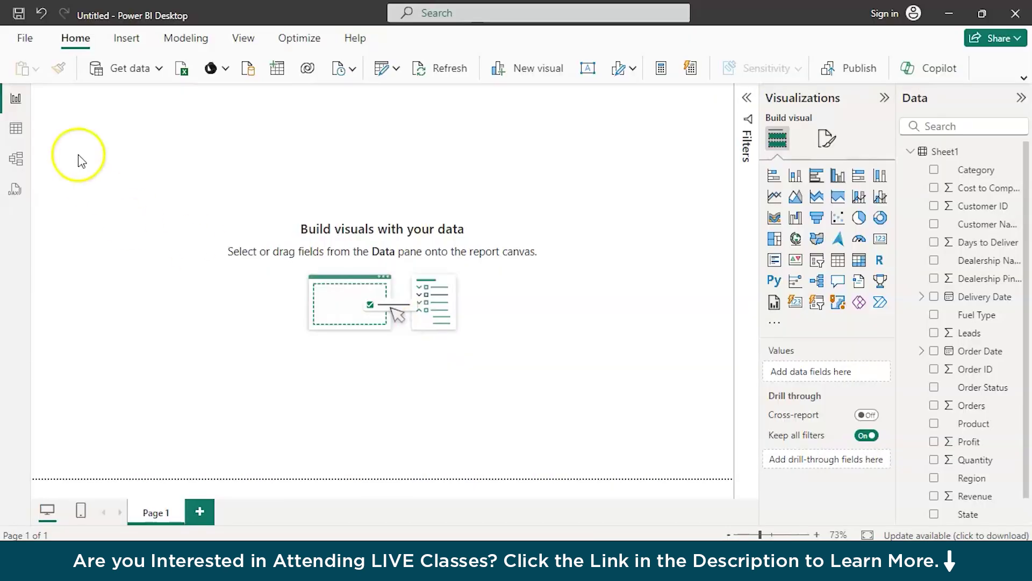
Review the Sheet1 data in Table view, then add a line and clustered column chart
left_click(24, 136)
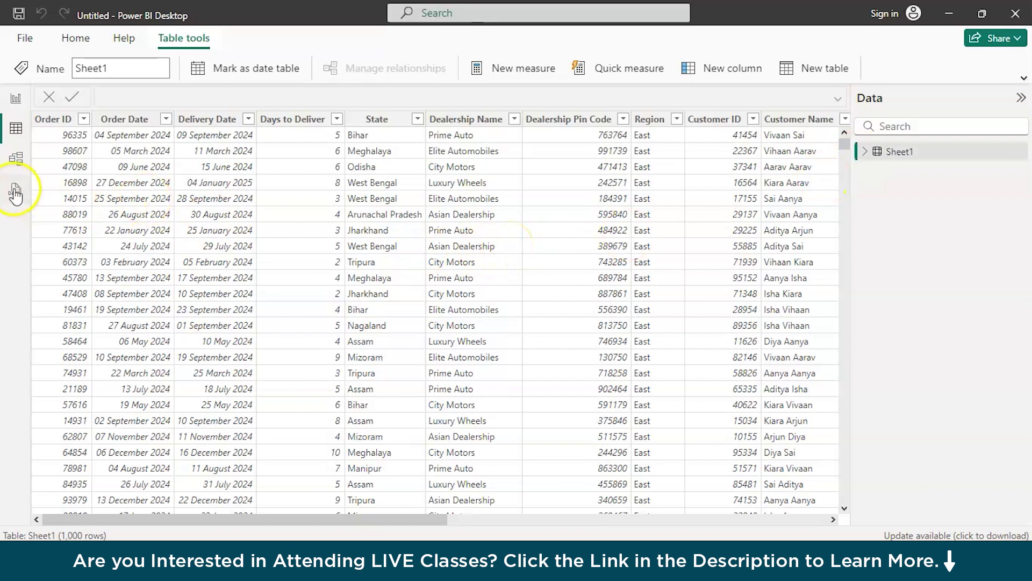
left_click(19, 99)
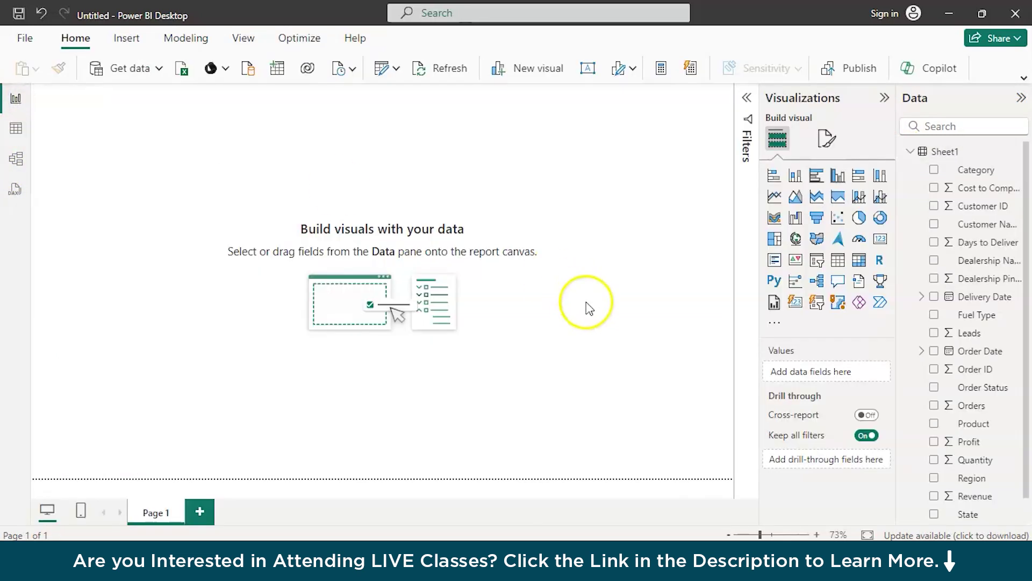
left_click(881, 198)
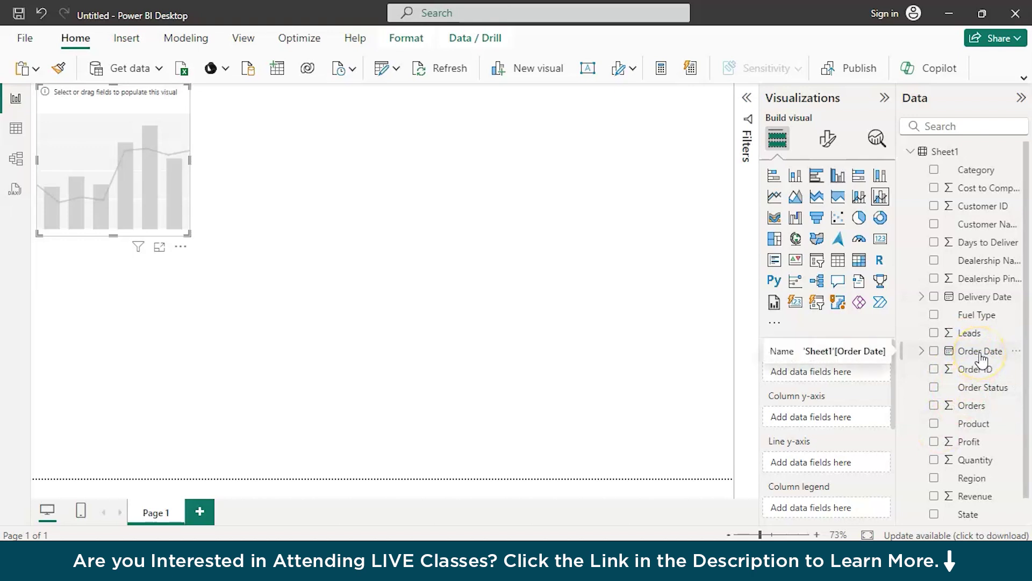
Plot Sum of Orders by Order Date, drilled down from 2024 to months
left_click_drag(982, 358, 843, 374)
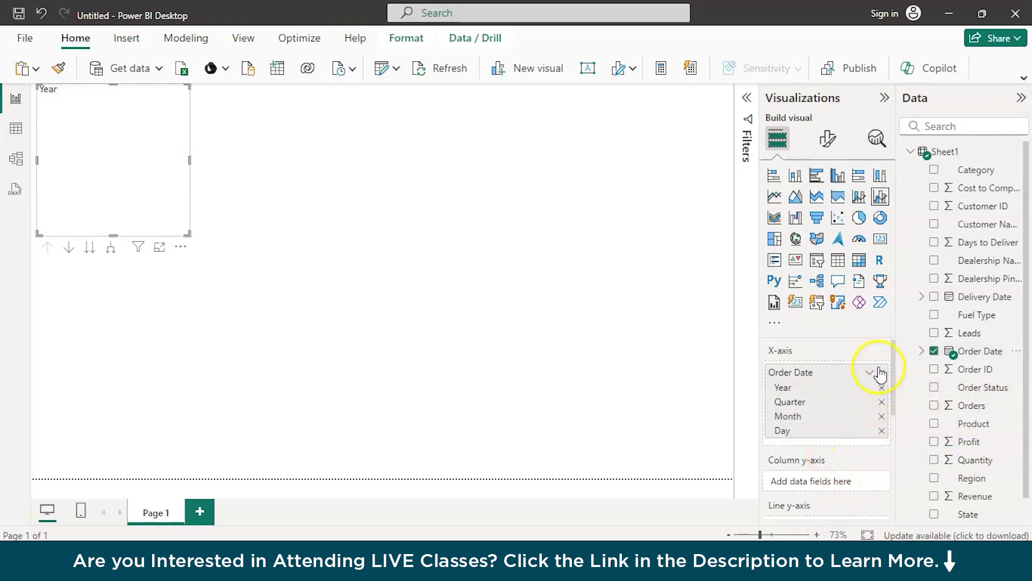
left_click(934, 405)
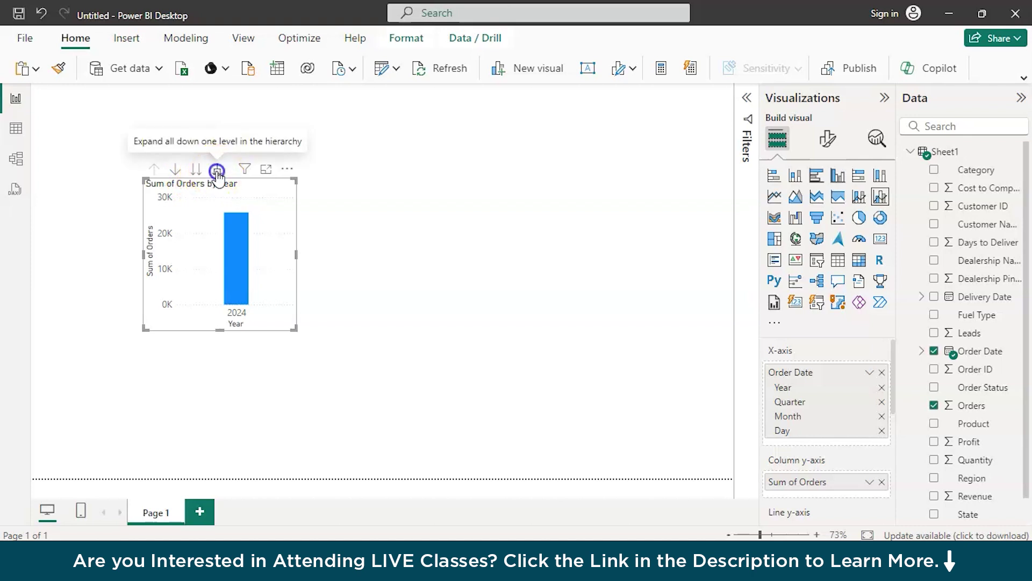
left_click(217, 170)
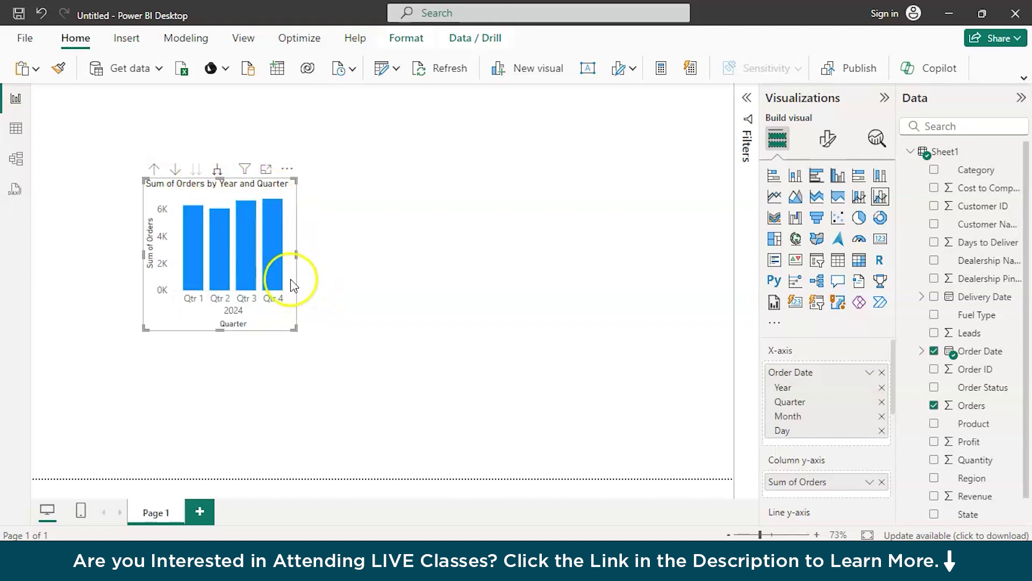
left_click(218, 171)
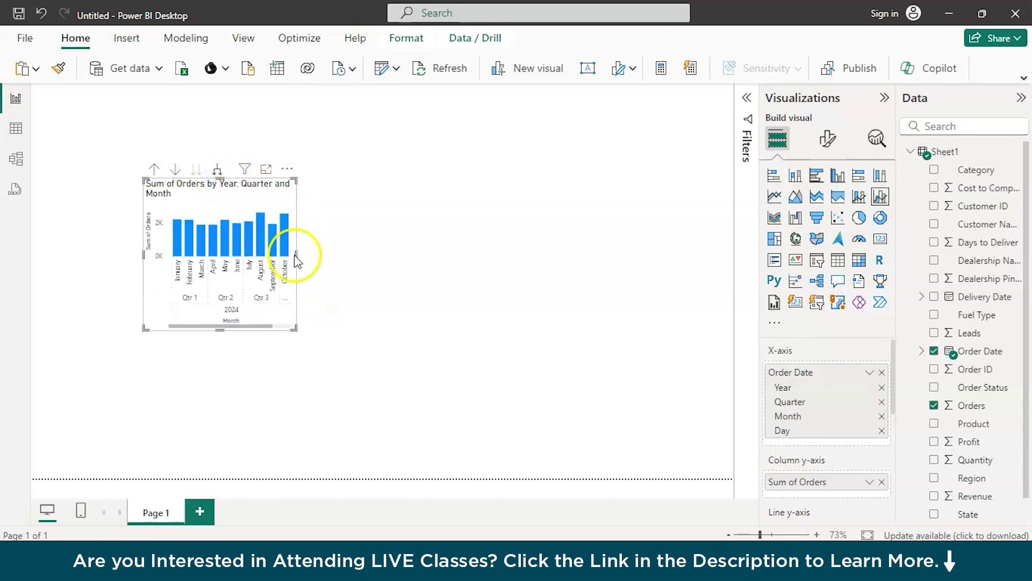
Resize the chart wider and taller so all twelve months show
left_click_drag(295, 253, 683, 253)
left_click_drag(411, 329, 414, 340)
left_click(405, 373)
left_click(240, 39)
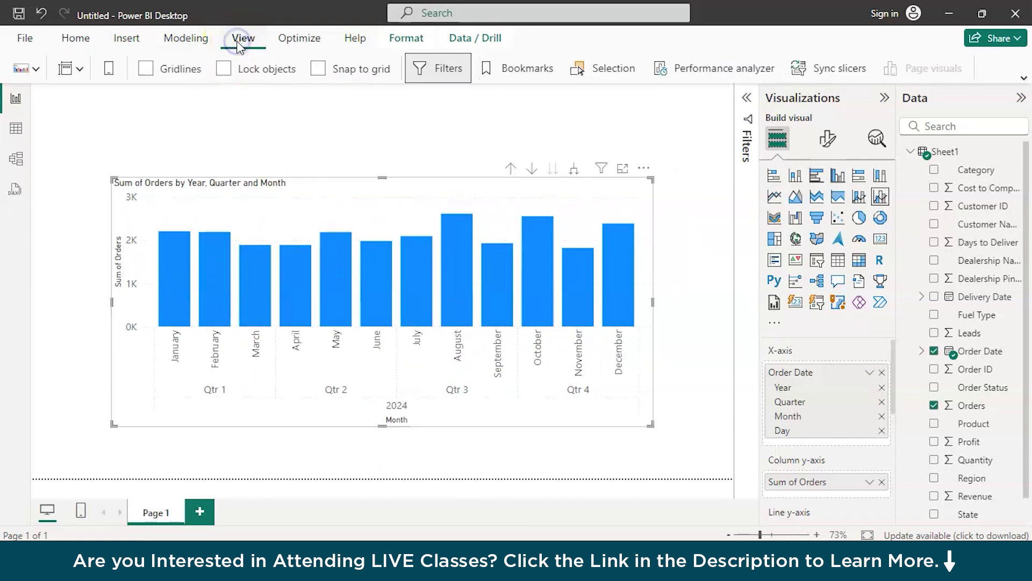
Customize the current theme so general text uses an 18 pt font size
left_click(26, 68)
left_click(163, 474)
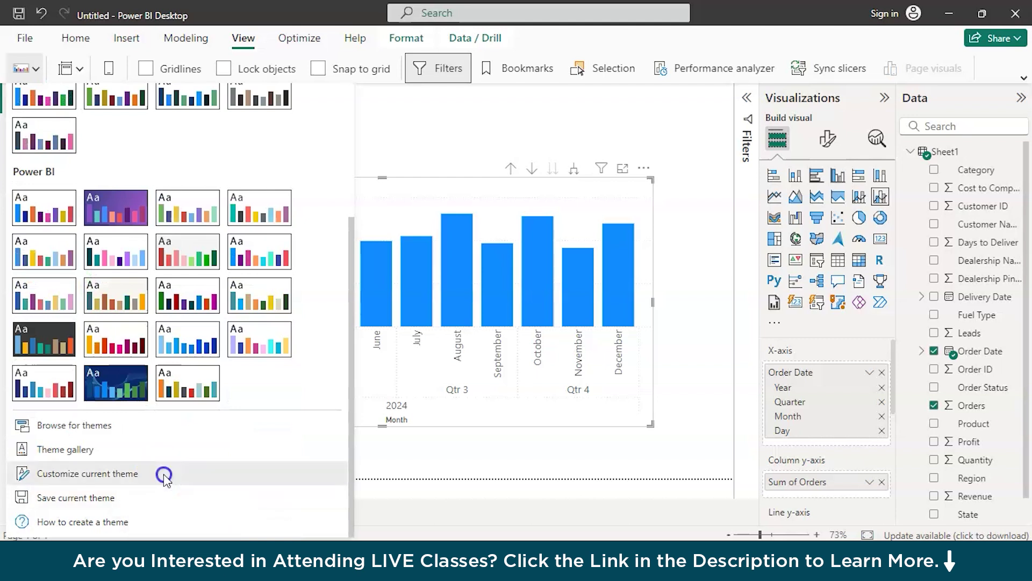
left_click(322, 128)
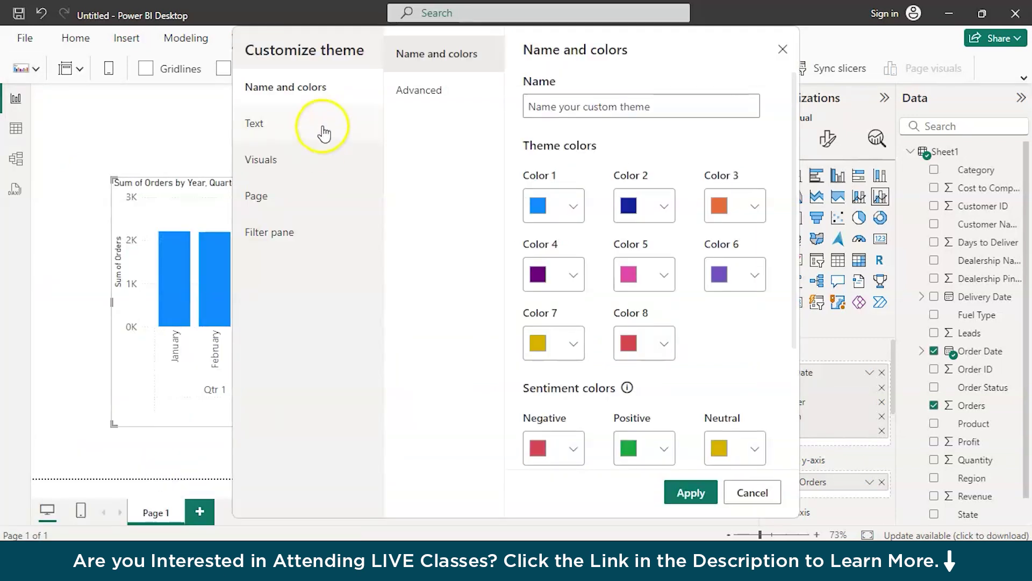
left_click(571, 207)
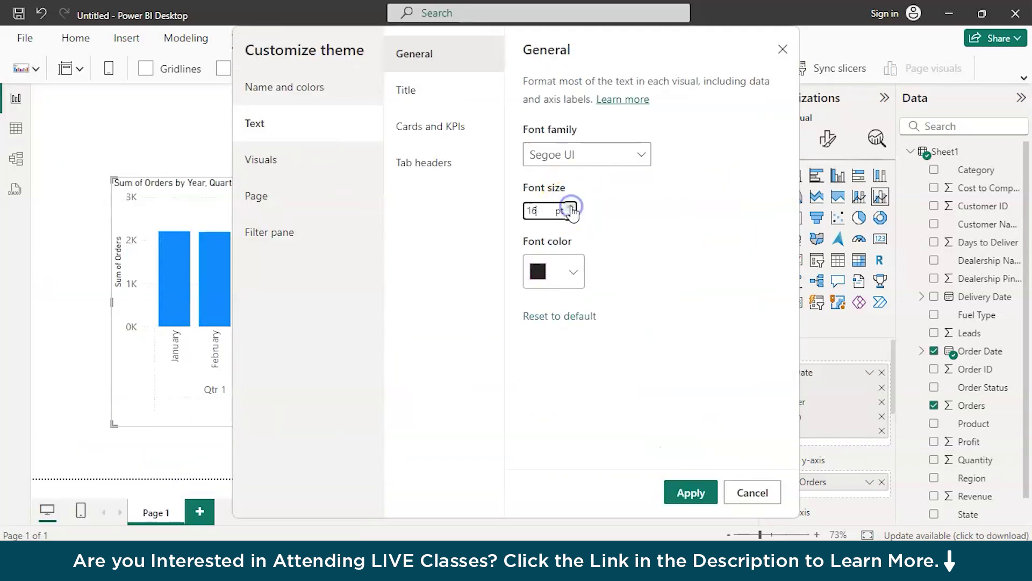
left_click(571, 206)
left_click(571, 207)
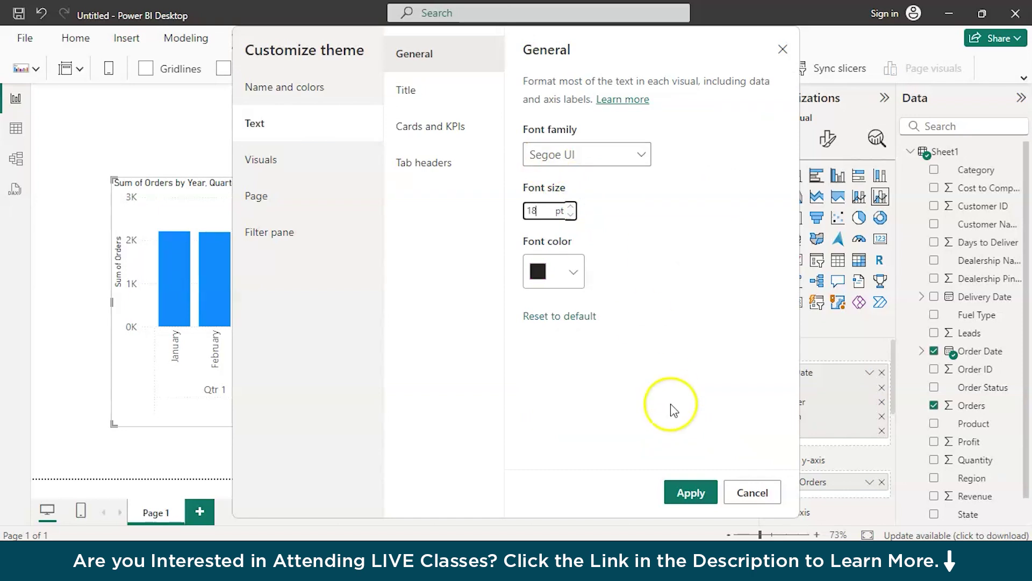
left_click(672, 487)
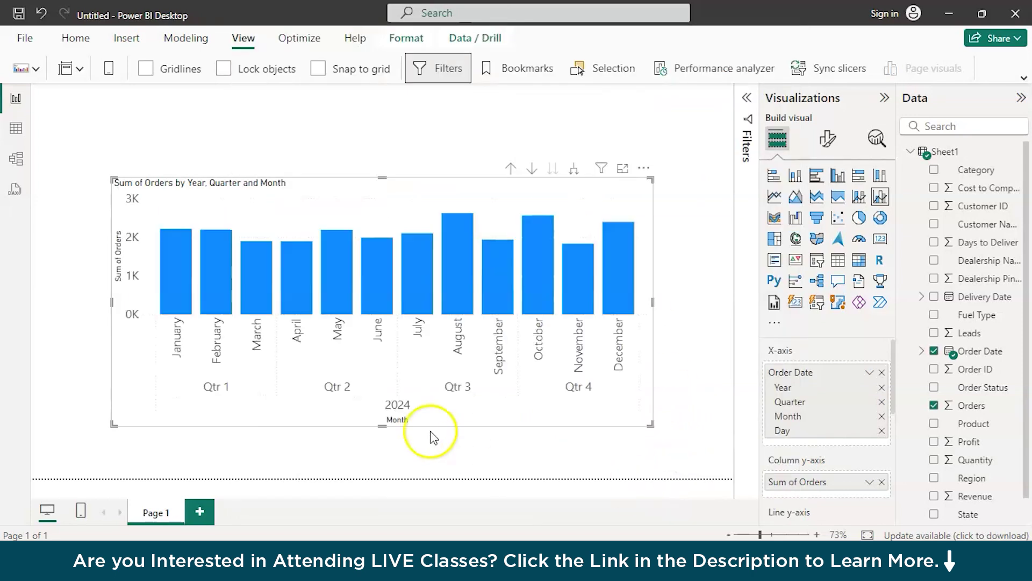
Turn on data labels showing each month's order total above its bar
left_click(828, 138)
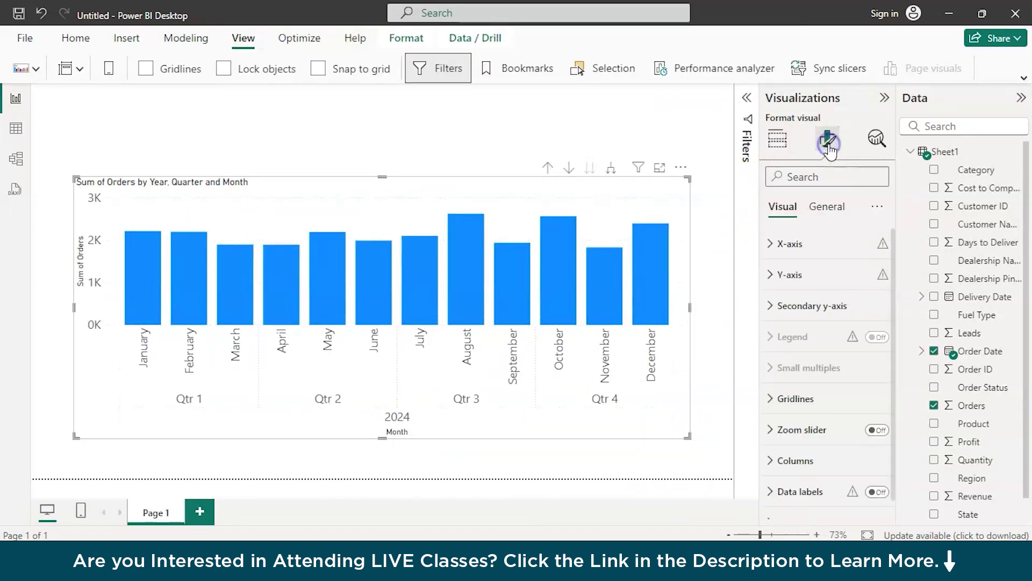
scroll(807, 350, "down", 1)
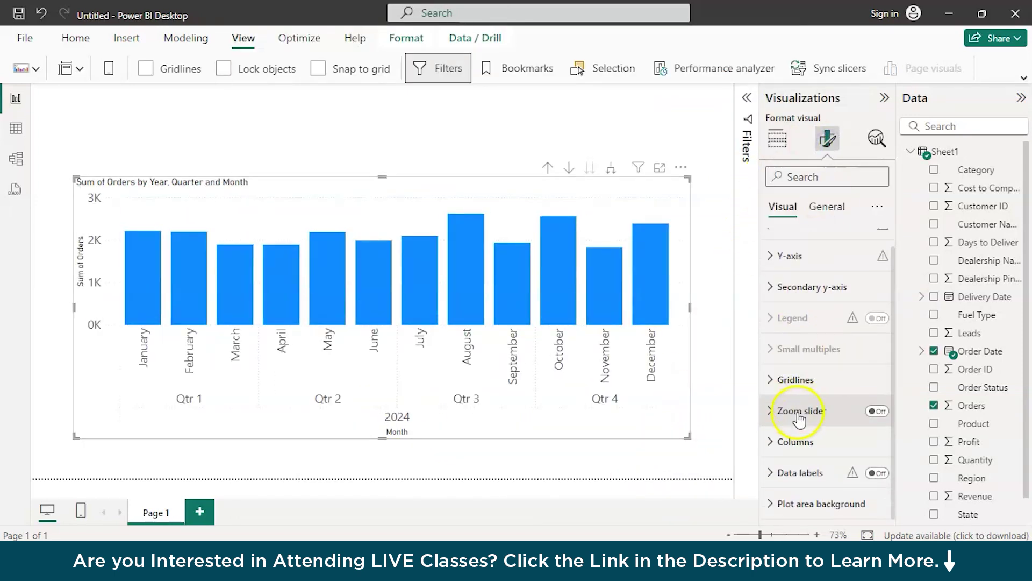
left_click(873, 473)
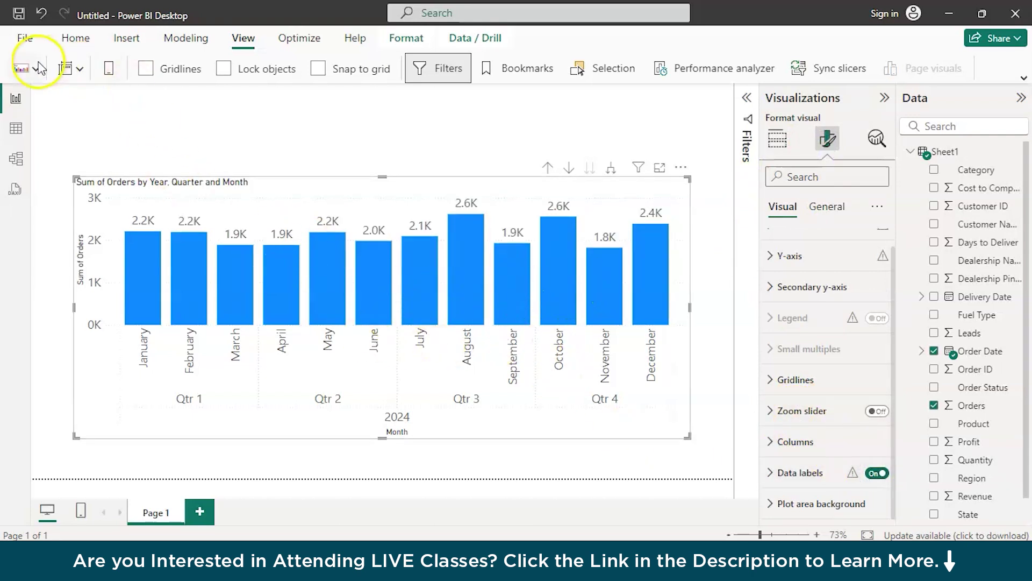
Set the y-axis values to 12 pt and collapse the Data pane
left_click(778, 139)
left_click(828, 141)
left_click(790, 274)
scroll(840, 425, "down", 3)
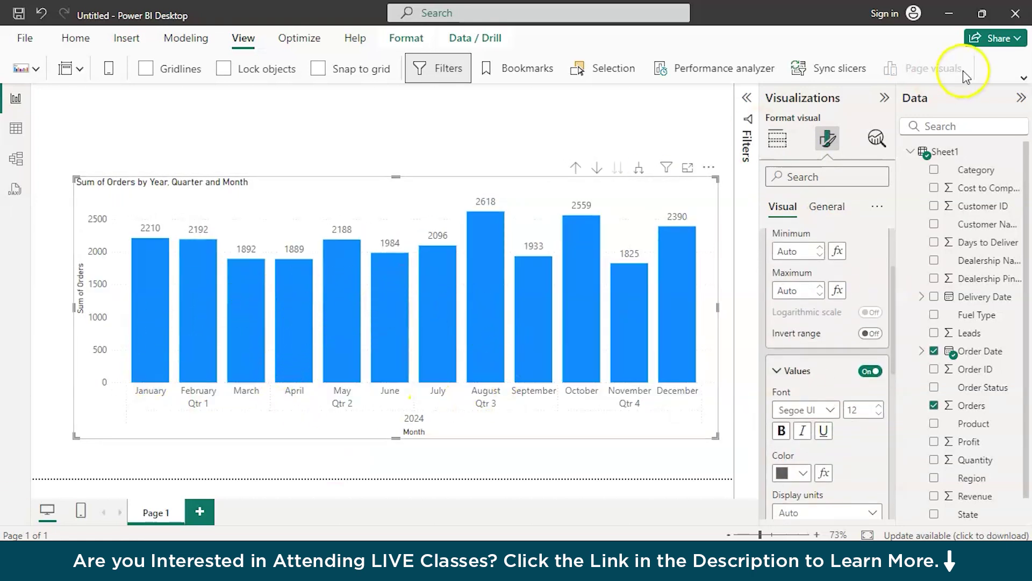
left_click(1021, 98)
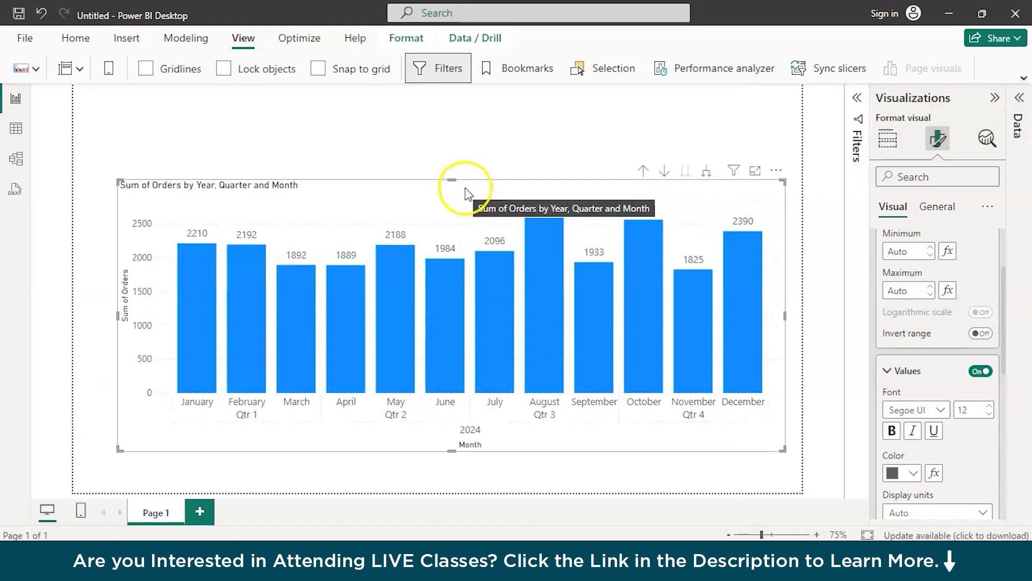
Move the chart up and left, then bring up the August bar's context menu
left_click_drag(465, 193, 450, 171)
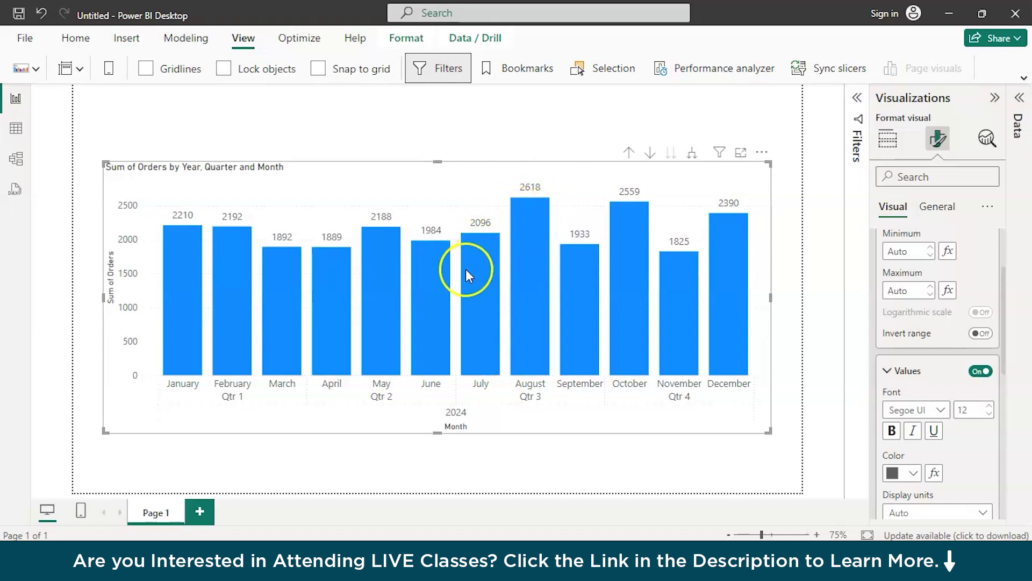
mouse_move(528, 238)
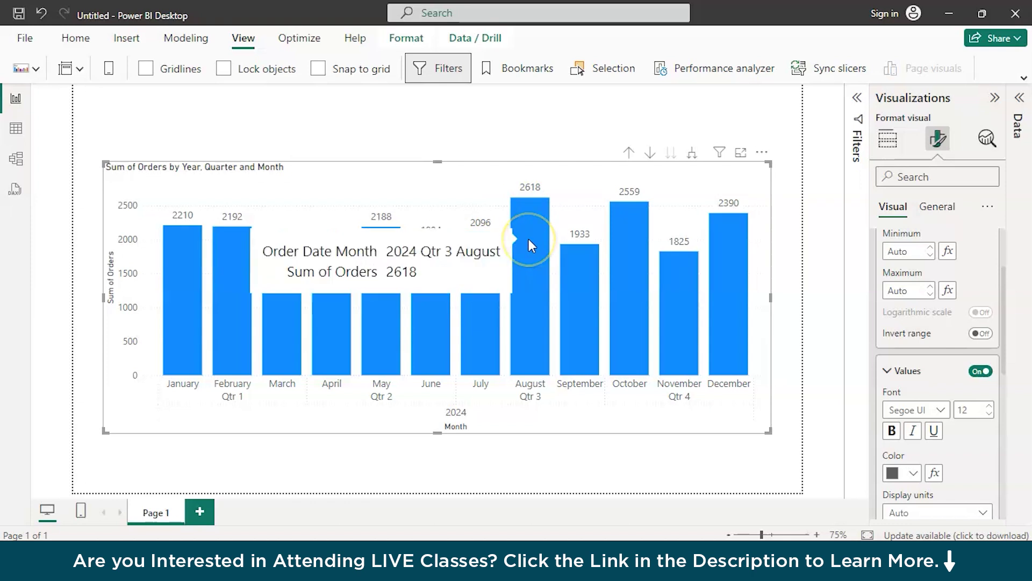
left_click(529, 240)
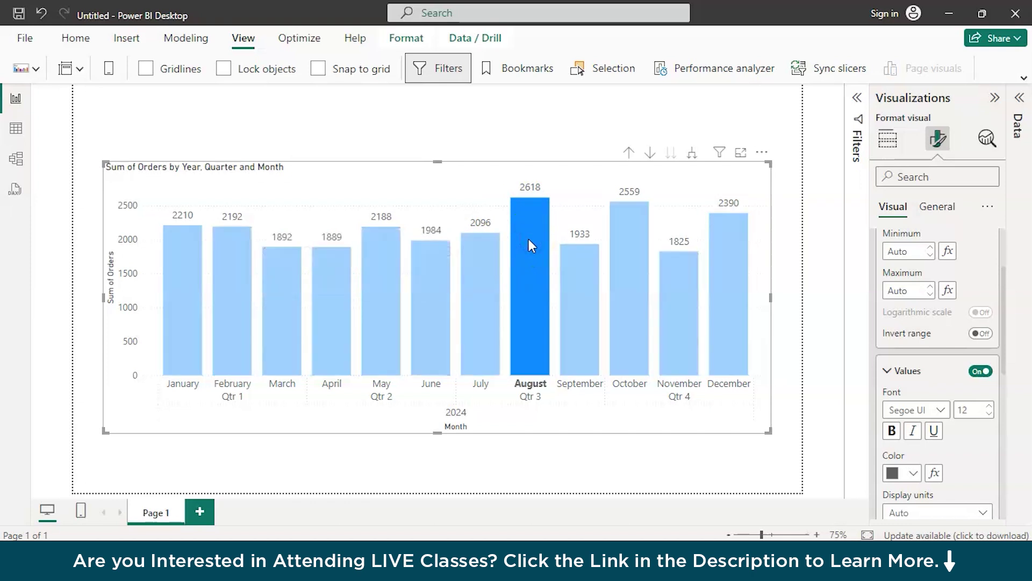
right_click(529, 245)
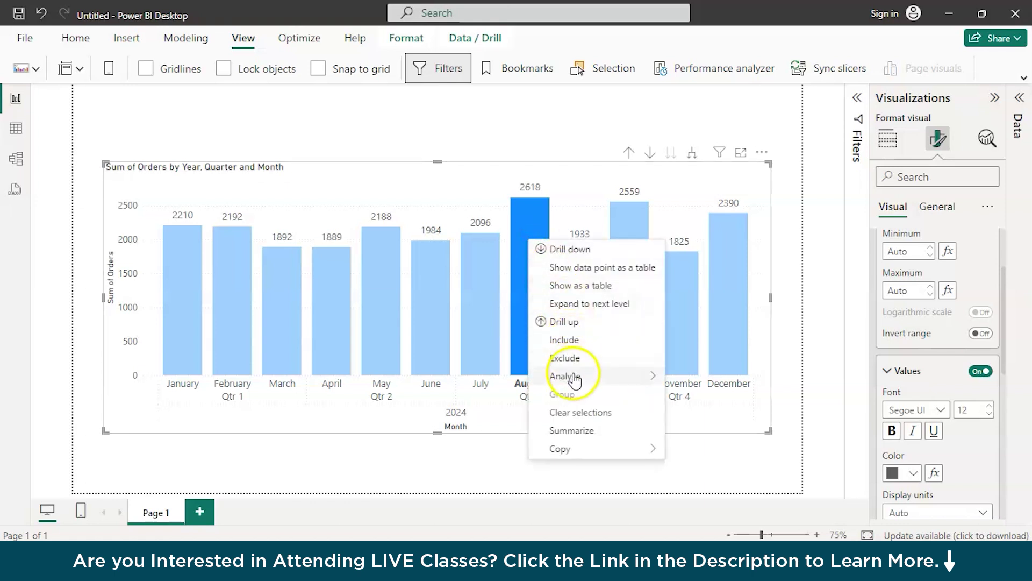
Choose Analyze > Explain the increase for August's orders
mouse_move(576, 376)
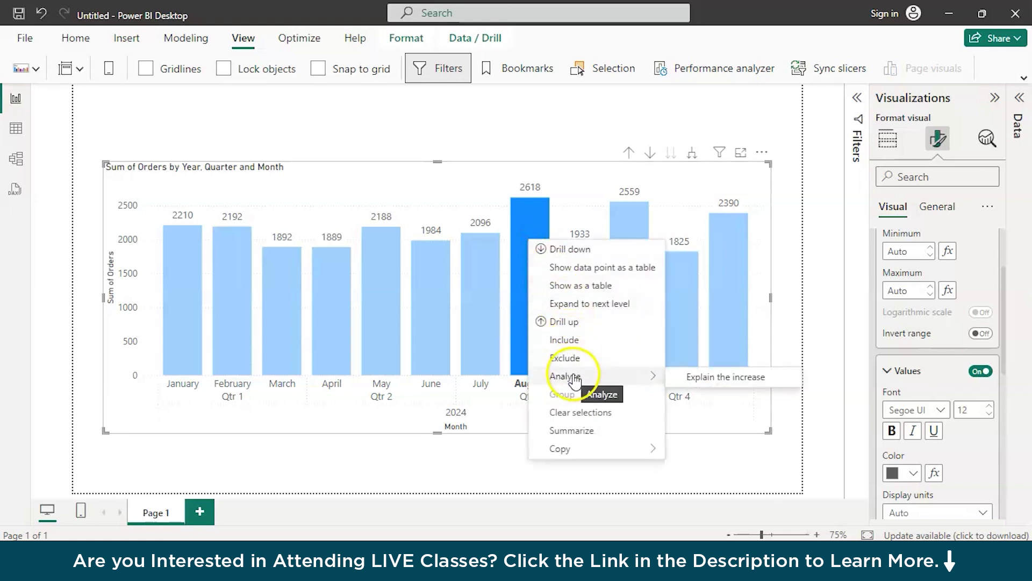
left_click(692, 378)
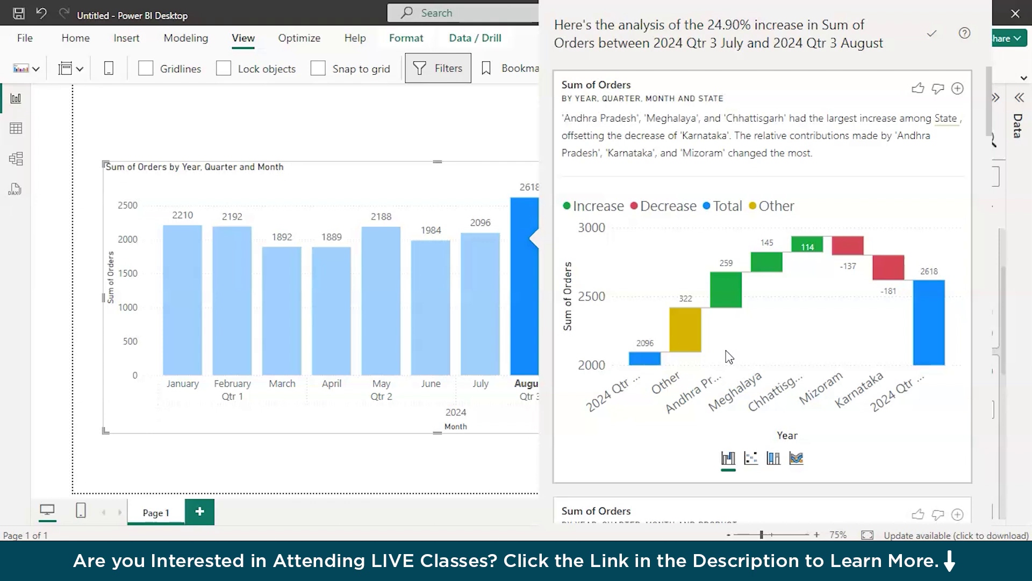
Scroll through the 24.90% July-to-August rise waterfalls by state, product and dealership
scroll(729, 357, "down", 1)
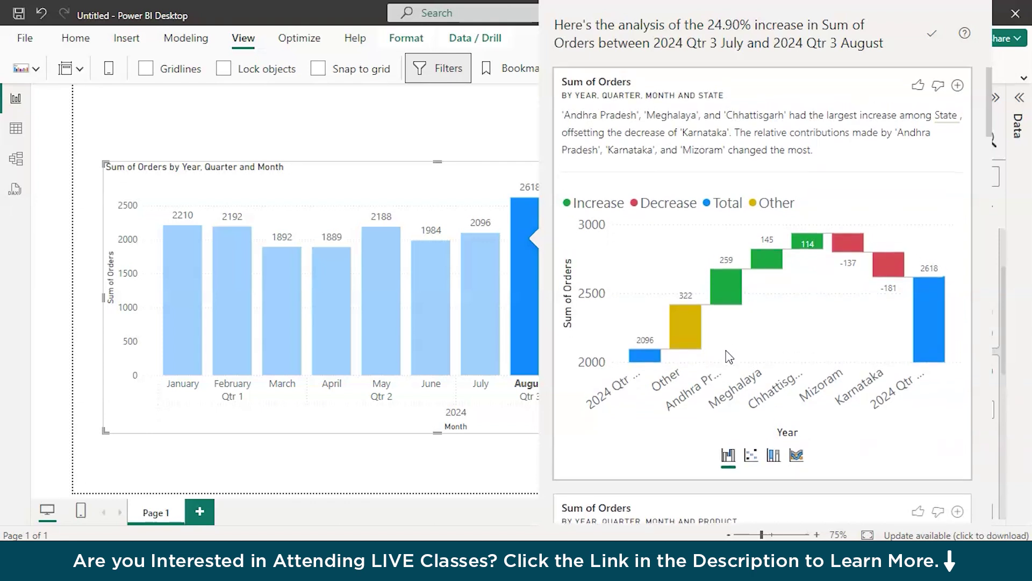
scroll(729, 357, "down", 1)
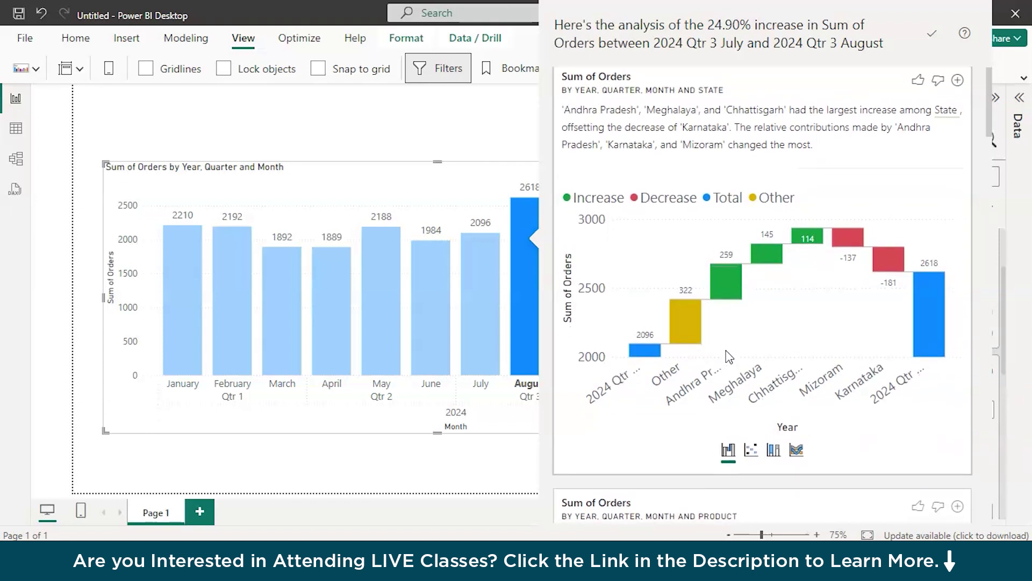
mouse_move(730, 287)
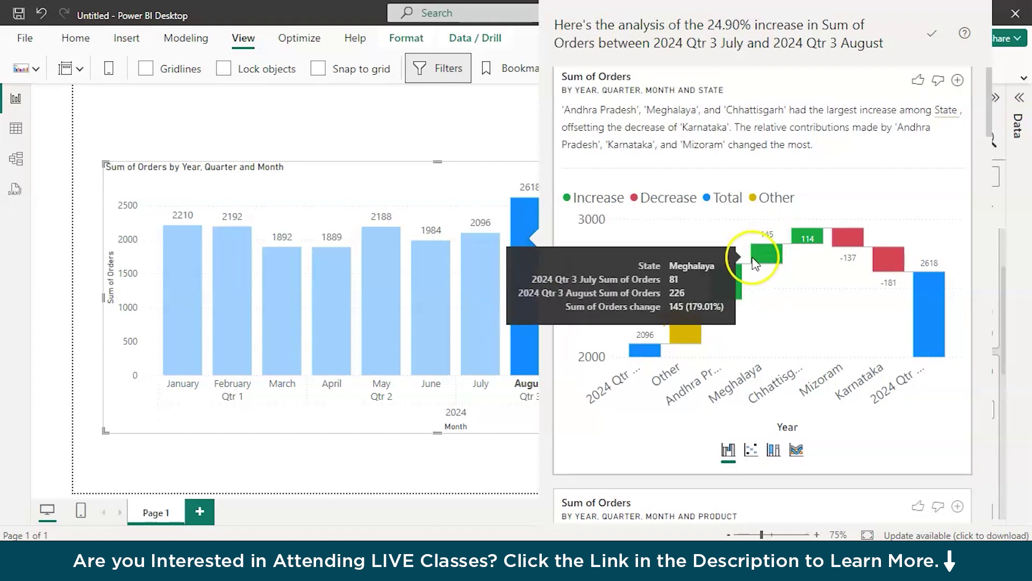
scroll(703, 339, "down", 1)
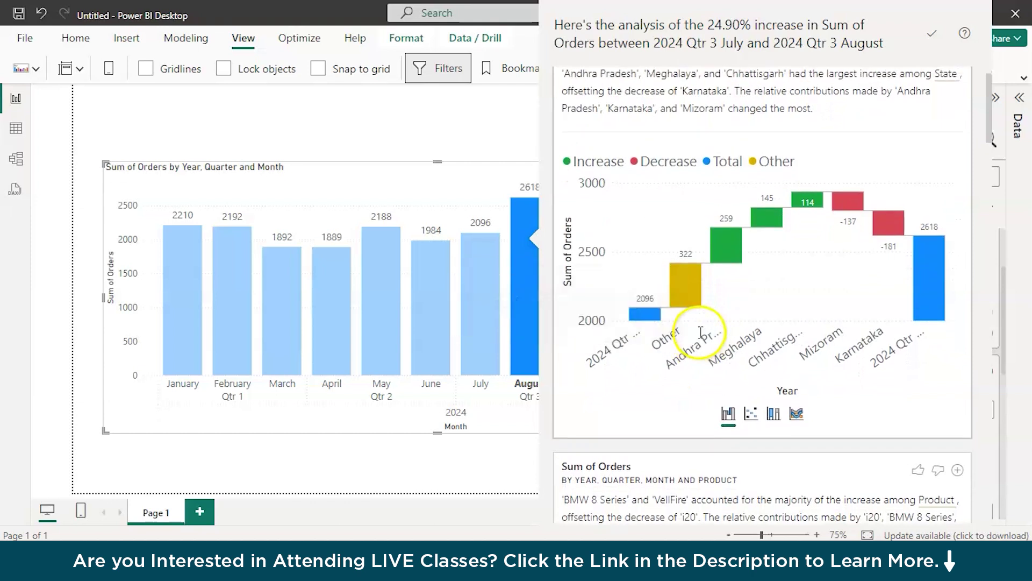
mouse_move(849, 206)
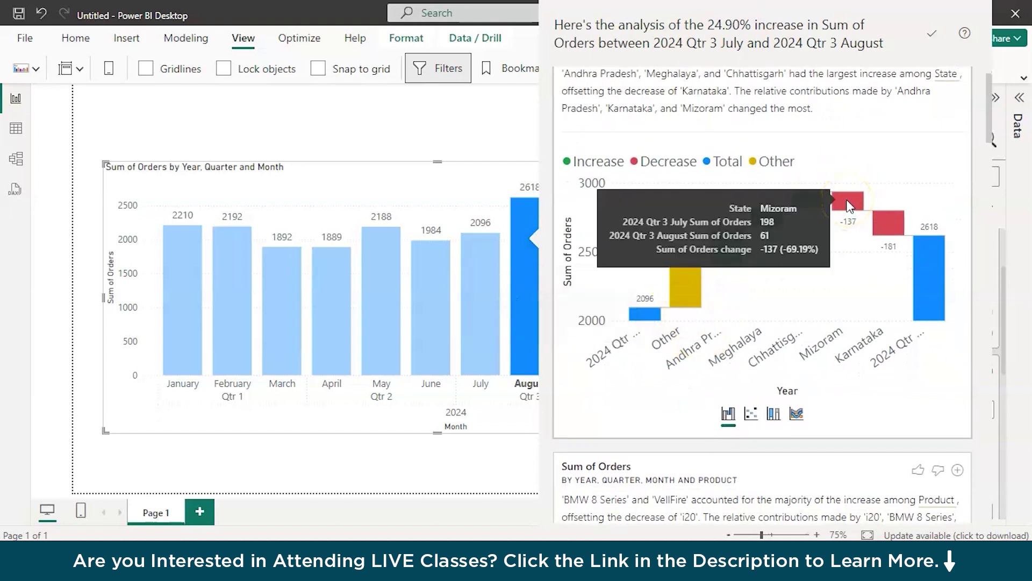
mouse_move(884, 218)
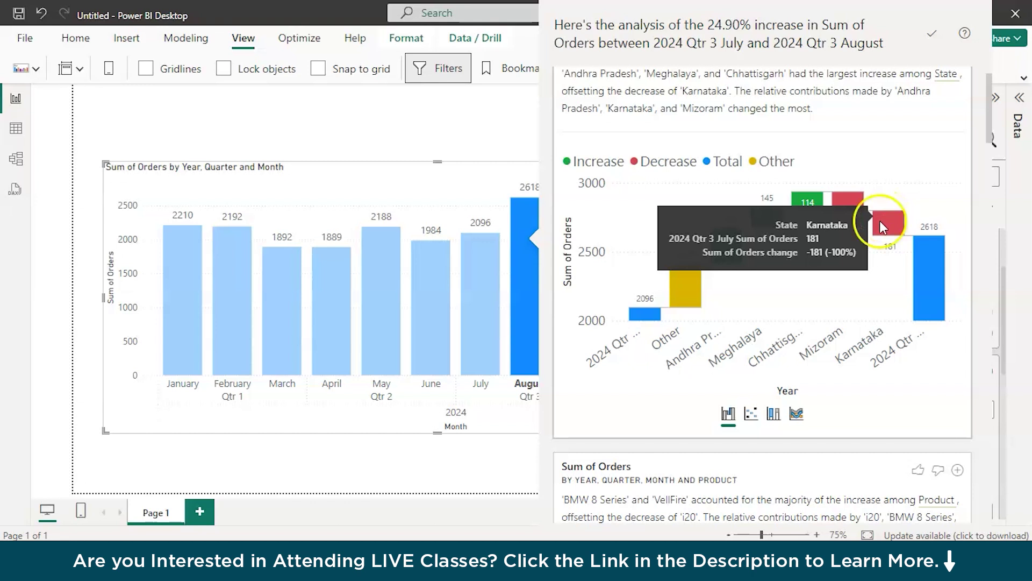
scroll(731, 331, "down", 2)
scroll(733, 331, "down", 5)
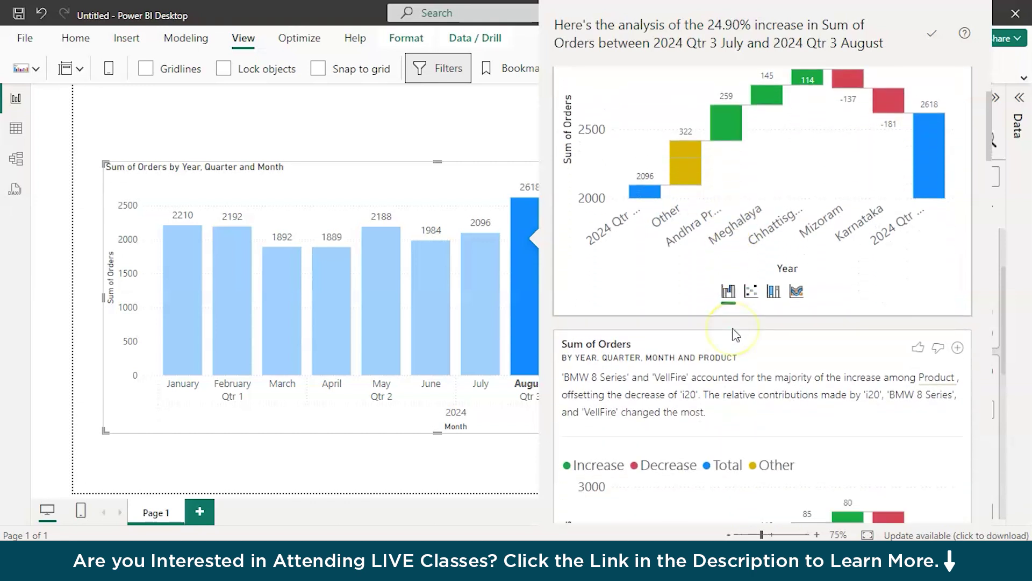
scroll(736, 334, "down", 2)
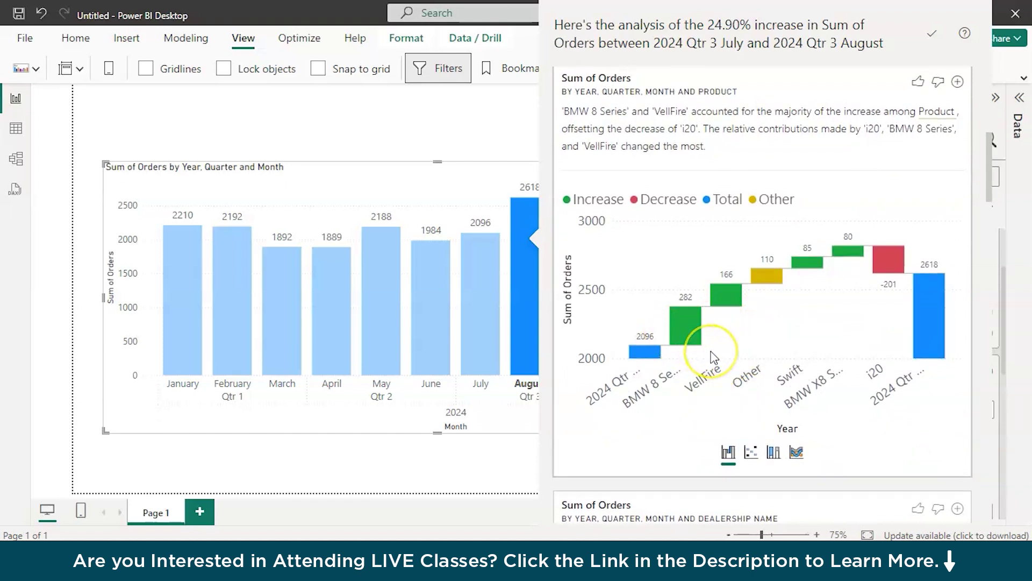
scroll(714, 358, "down", 2)
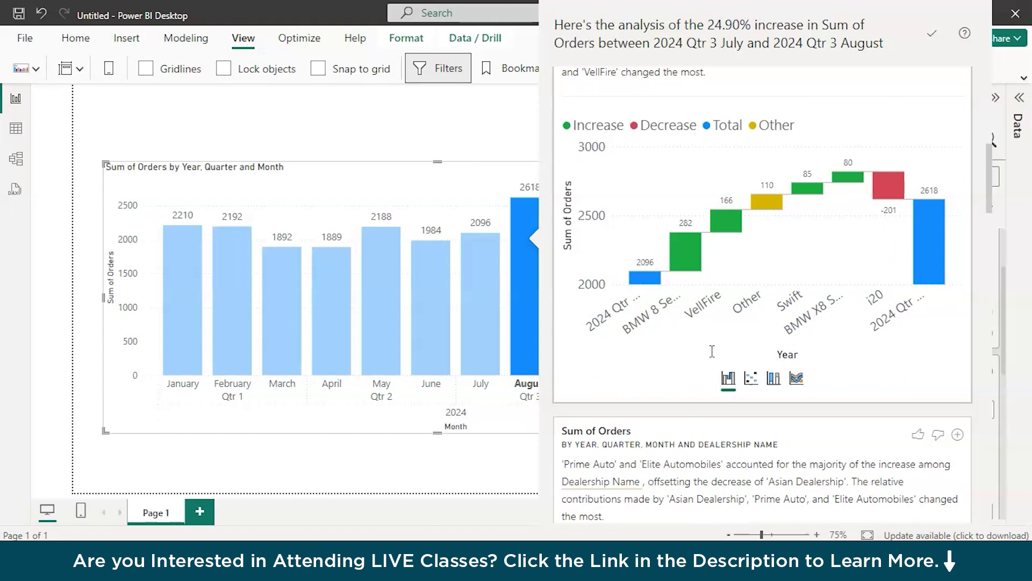
scroll(712, 351, "down", 6)
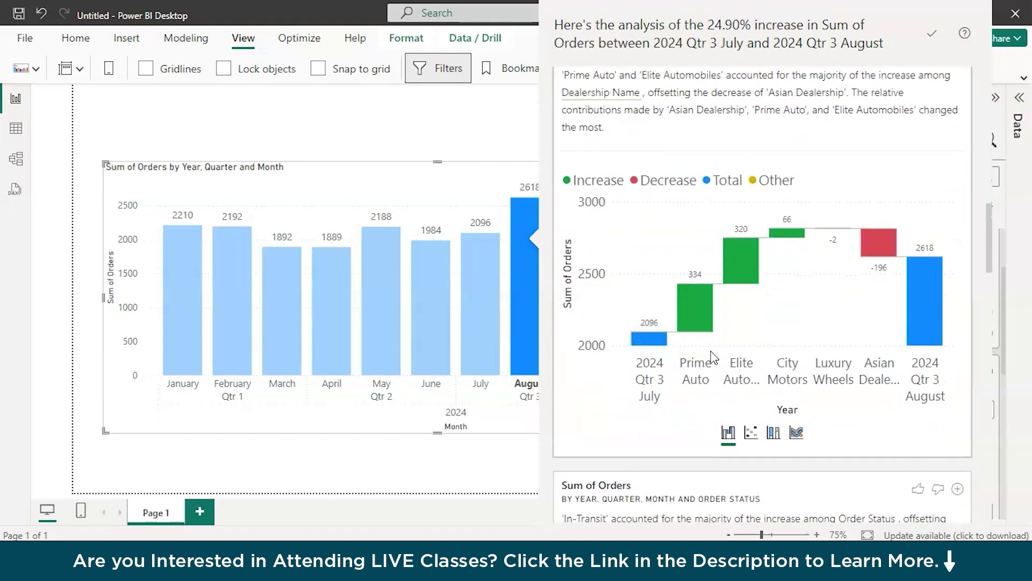
Scroll past the Category waterfall (Sedan +303, MPV +282, Hatchback -119) to the Fuel Type card
left_click(700, 387)
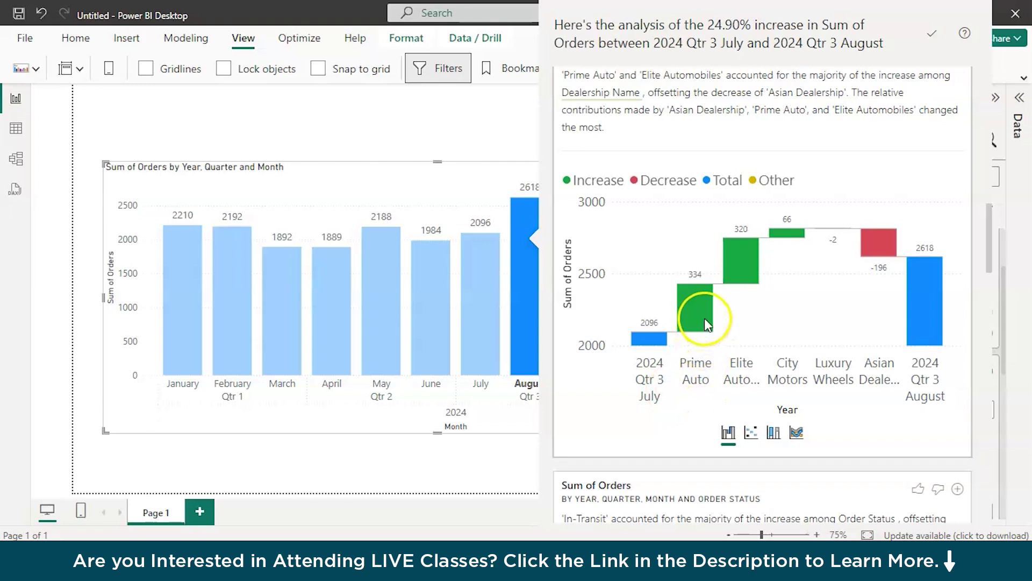
mouse_move(700, 325)
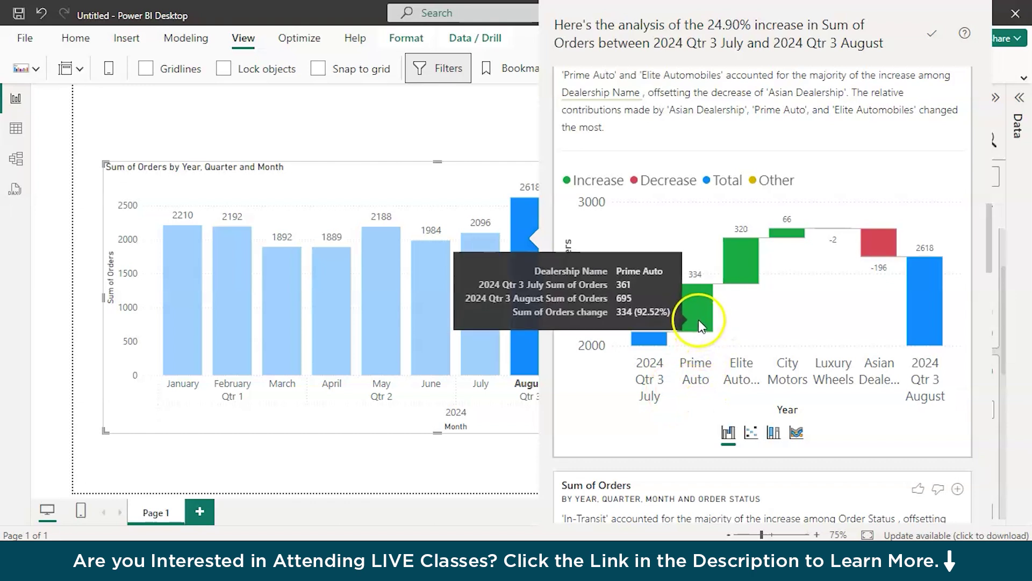
mouse_move(749, 255)
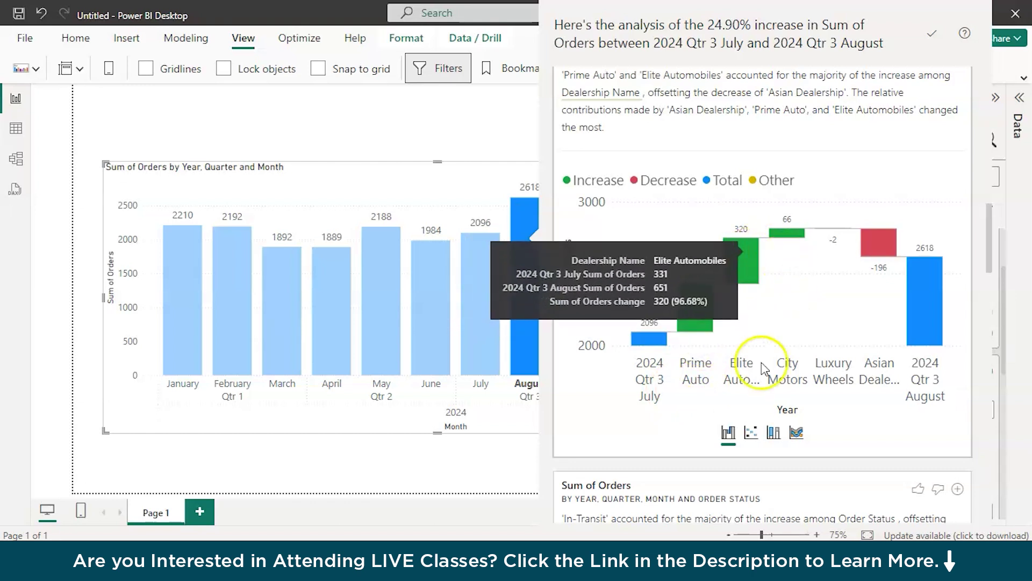
scroll(764, 369, "down", 1)
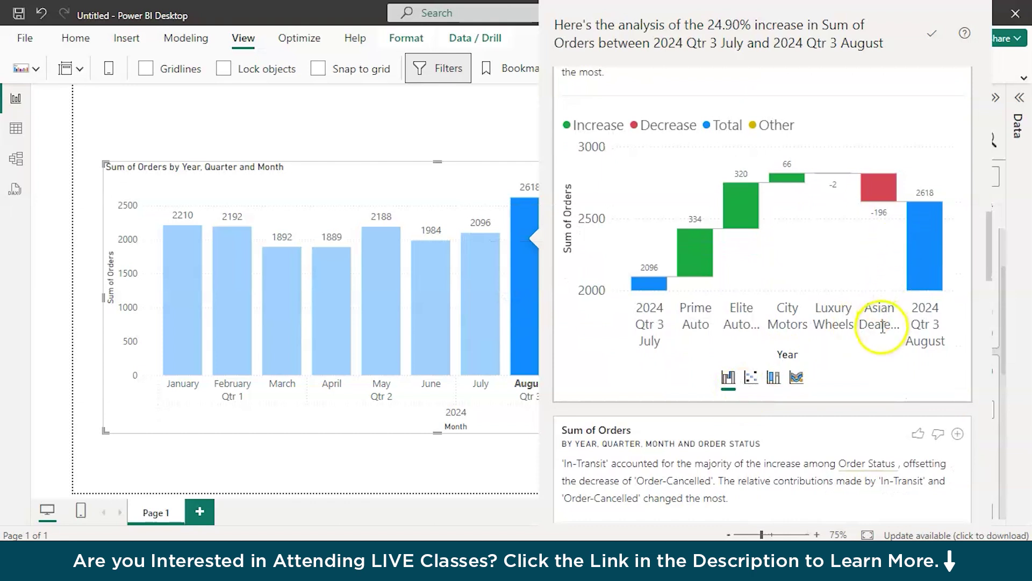
scroll(882, 327, "down", 6)
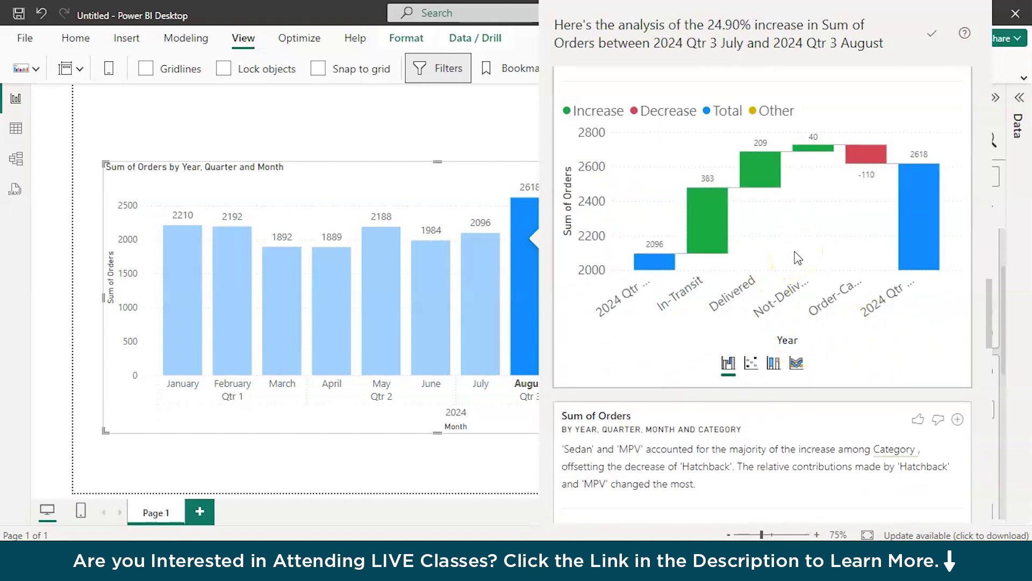
scroll(798, 258, "up", 1)
scroll(798, 258, "down", 4)
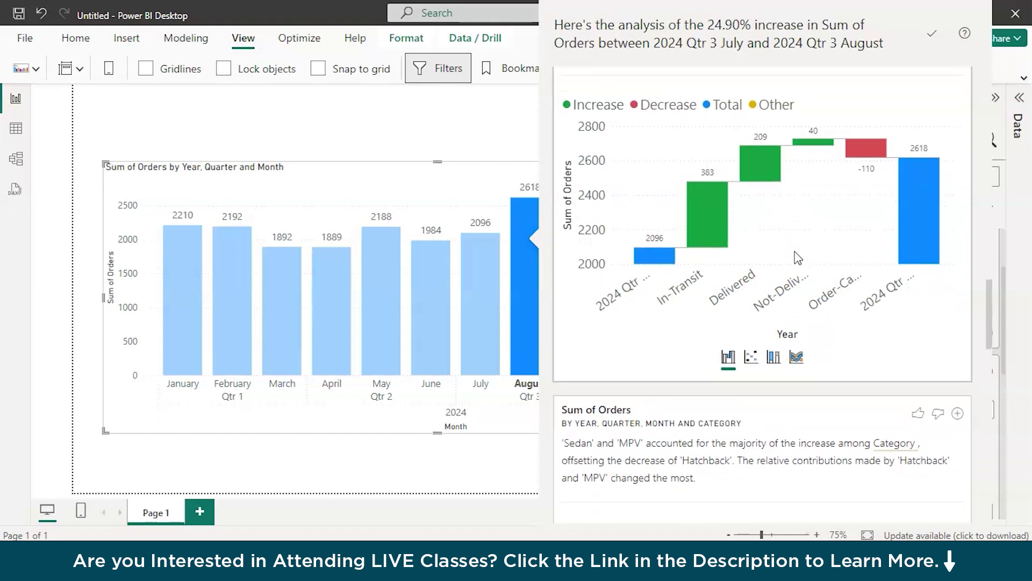
scroll(798, 259, "down", 5)
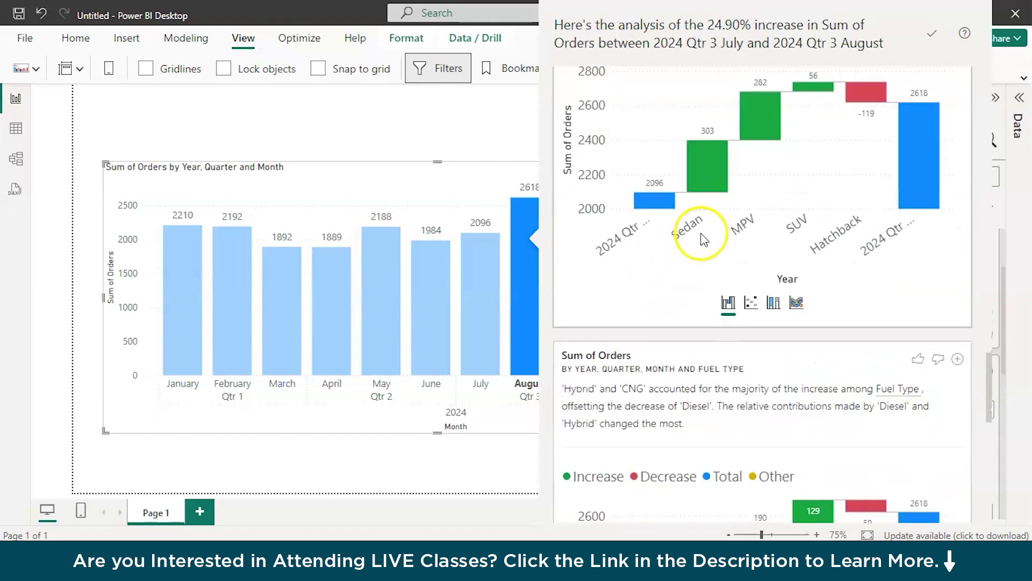
Close the increase analysis and run Explain the decrease on September's 26.17% drop
left_click(490, 145)
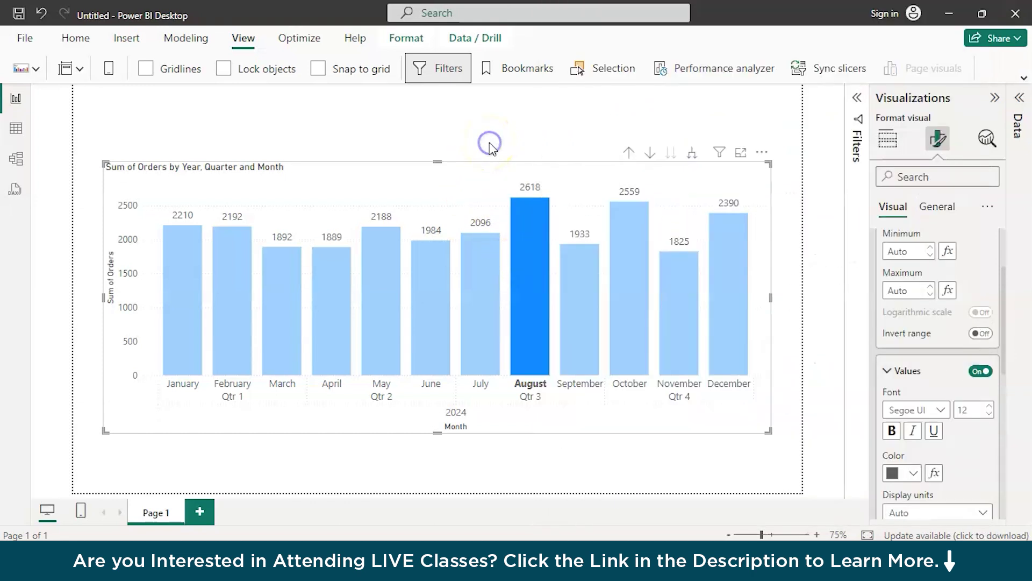
left_click(570, 282)
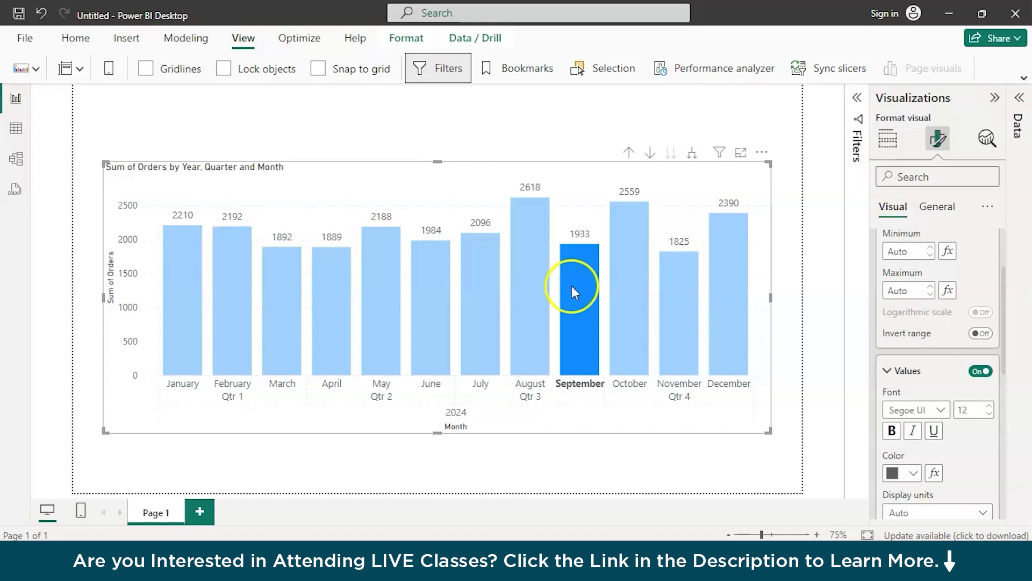
mouse_move(574, 286)
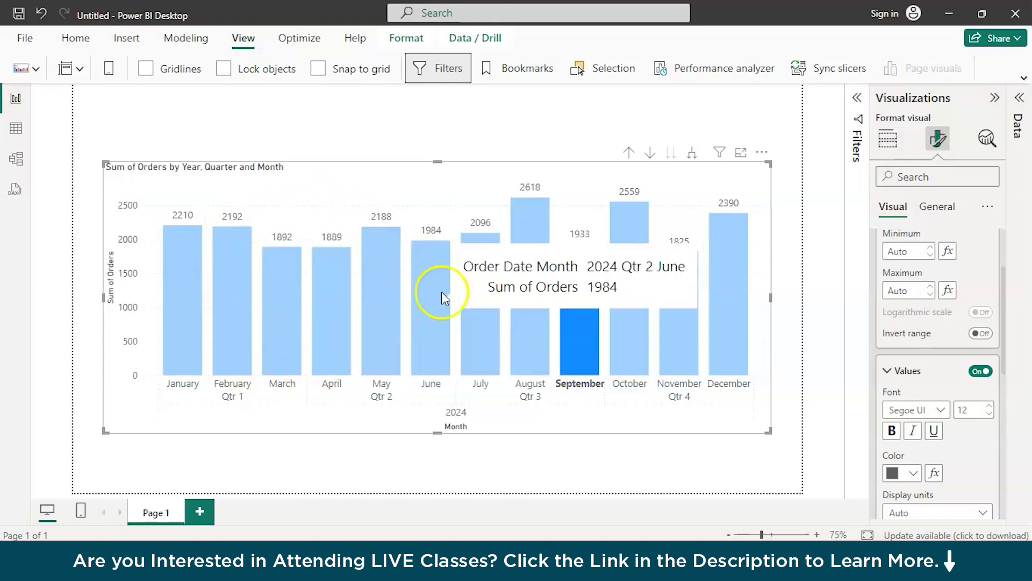
mouse_move(551, 246)
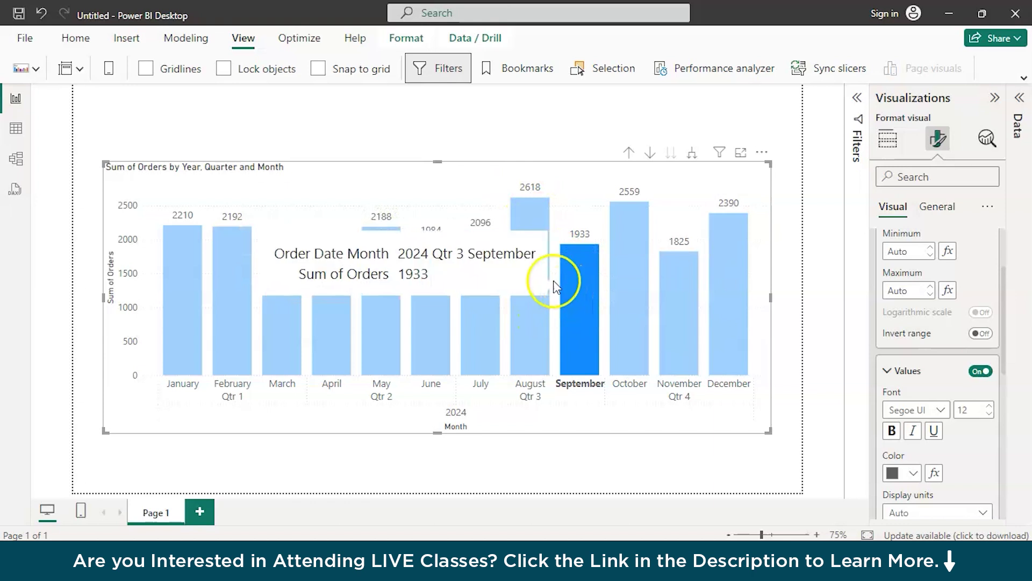
mouse_move(534, 281)
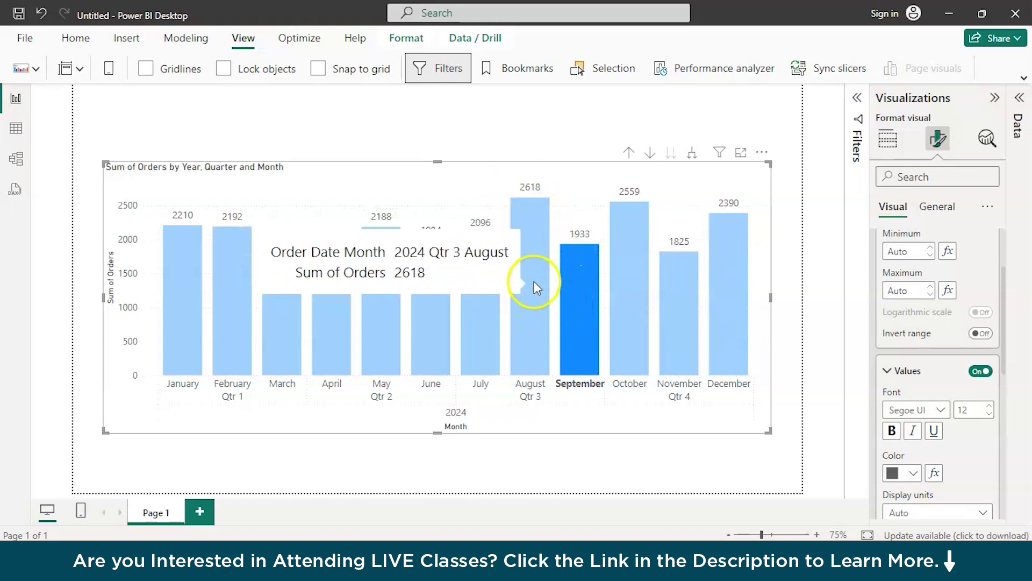
right_click(572, 312)
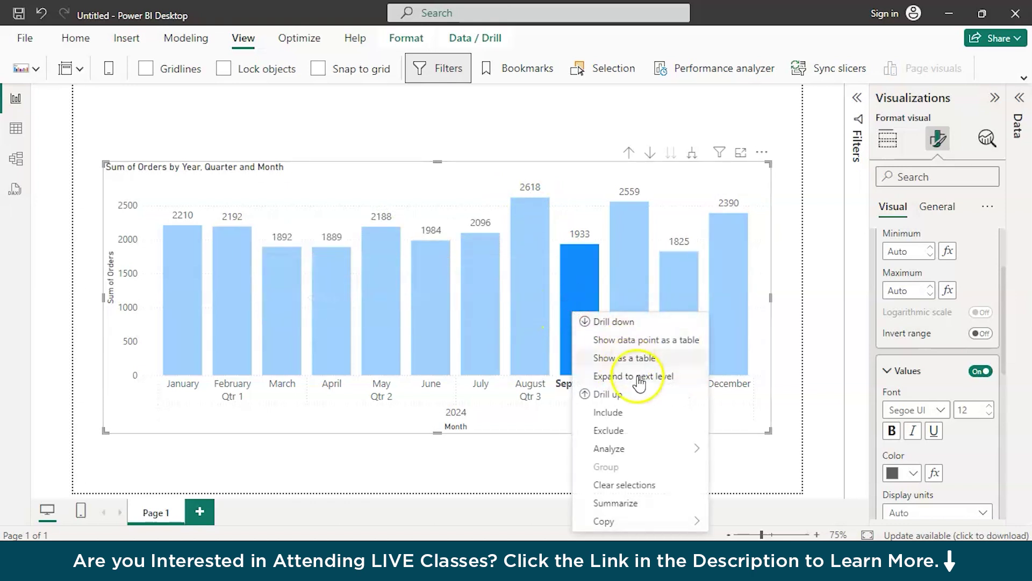
left_click(633, 449)
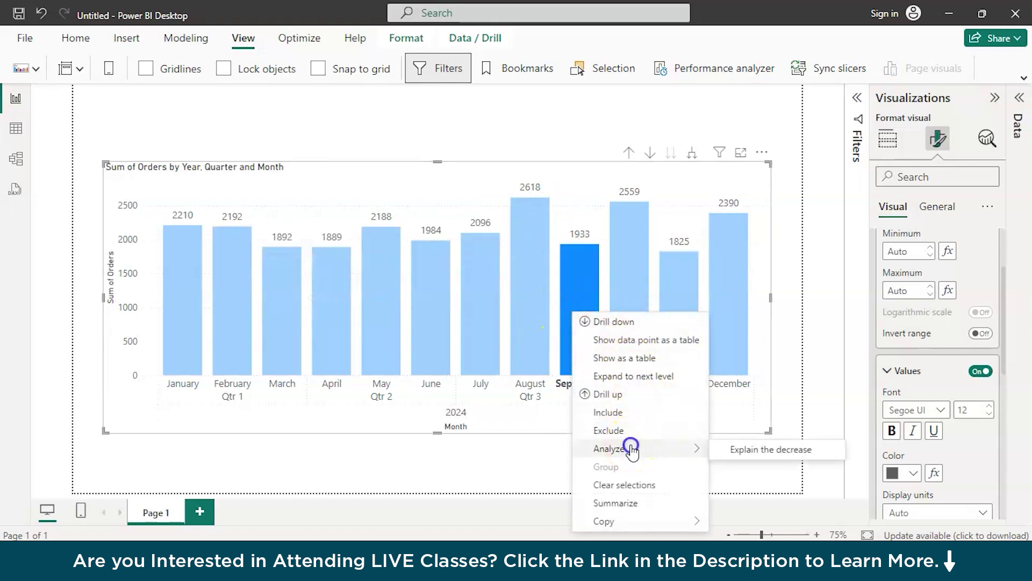
left_click(730, 446)
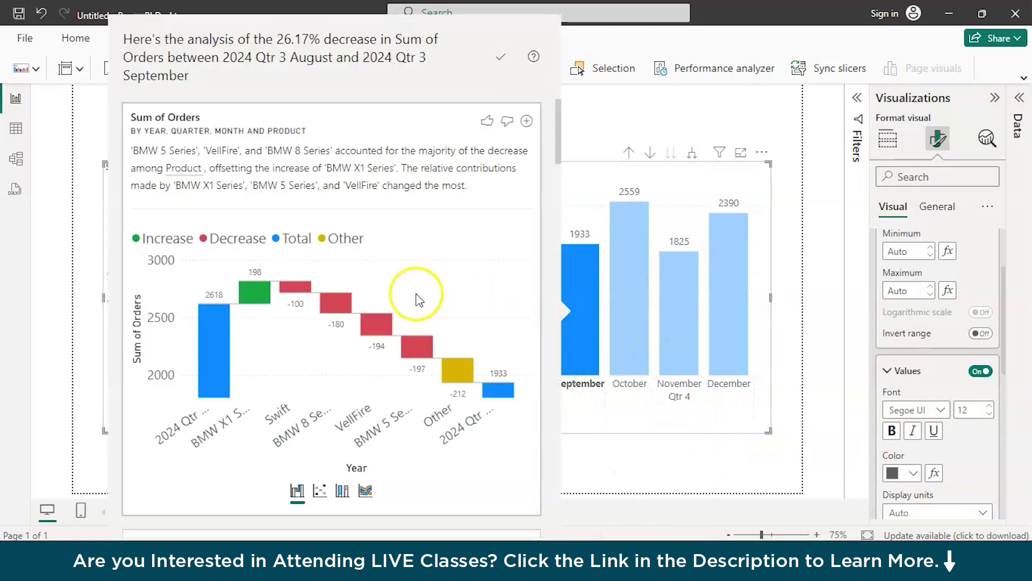
Review the September decrease insights, including the region waterfall with West -192 and South -178
scroll(414, 293, "down", 1)
mouse_move(413, 294)
scroll(412, 292, "down", 1)
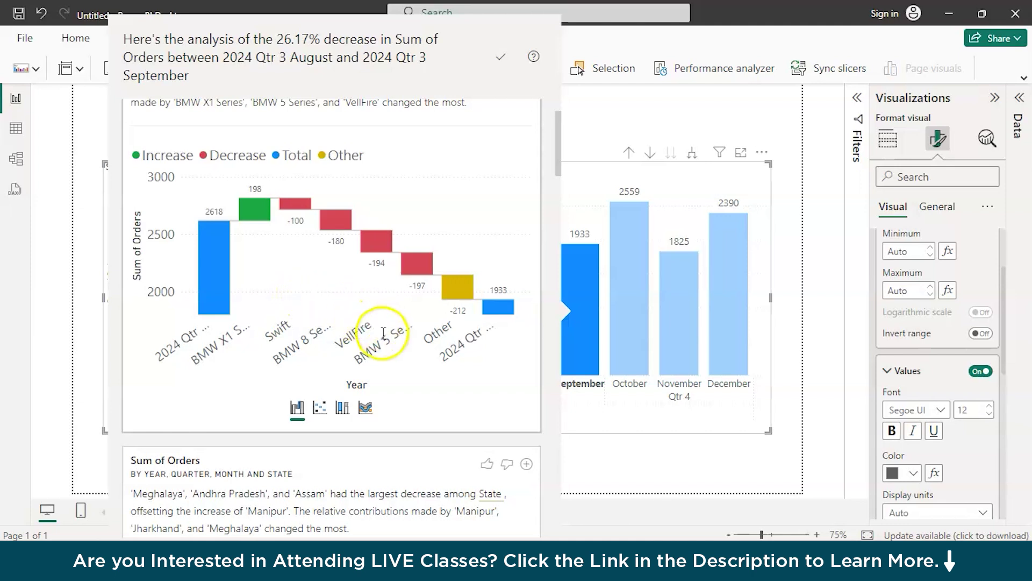
scroll(387, 338, "down", 1)
scroll(389, 337, "down", 5)
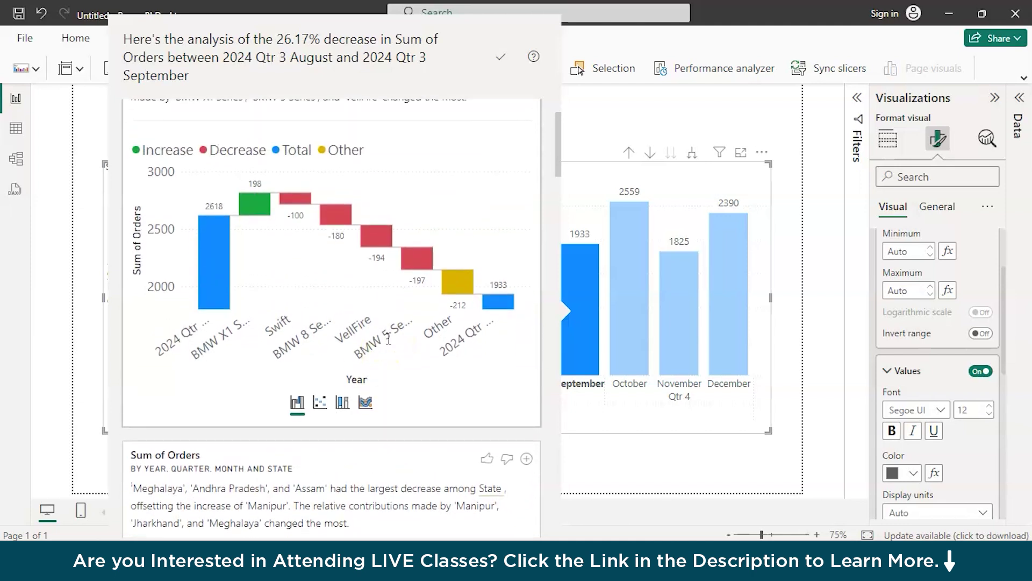
scroll(389, 345, "down", 1)
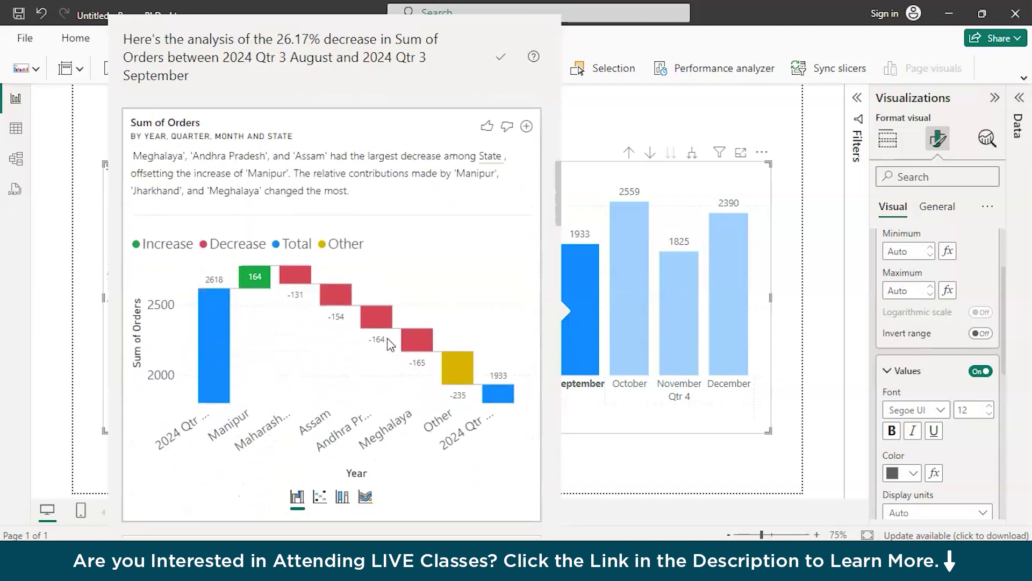
scroll(387, 338, "down", 6)
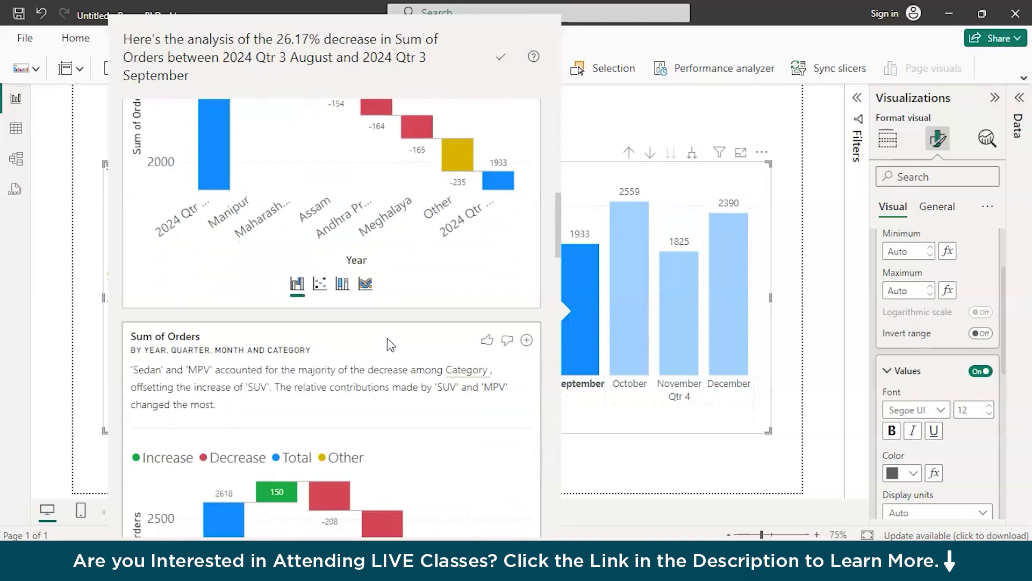
scroll(387, 338, "down", 2)
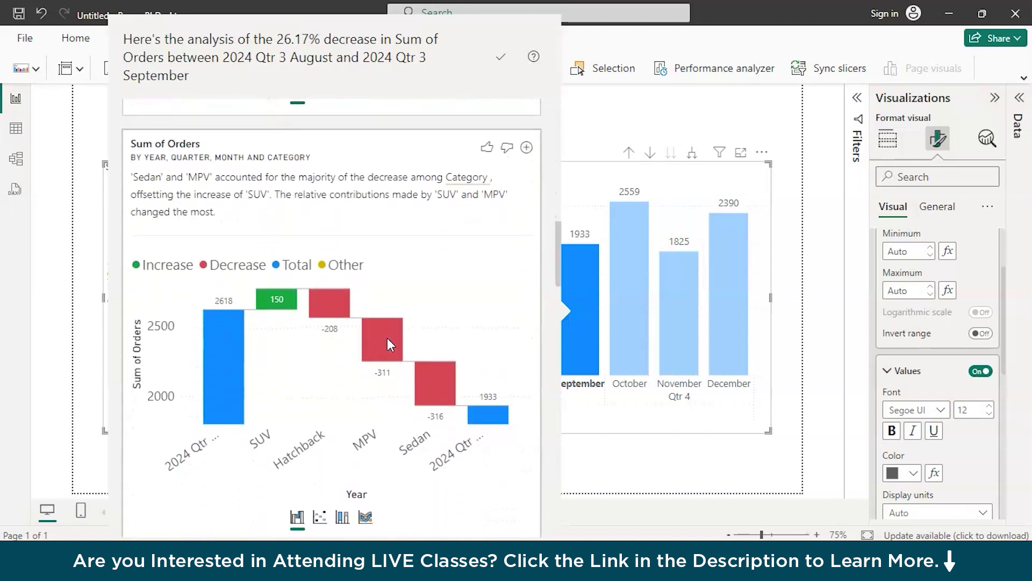
left_click(413, 382)
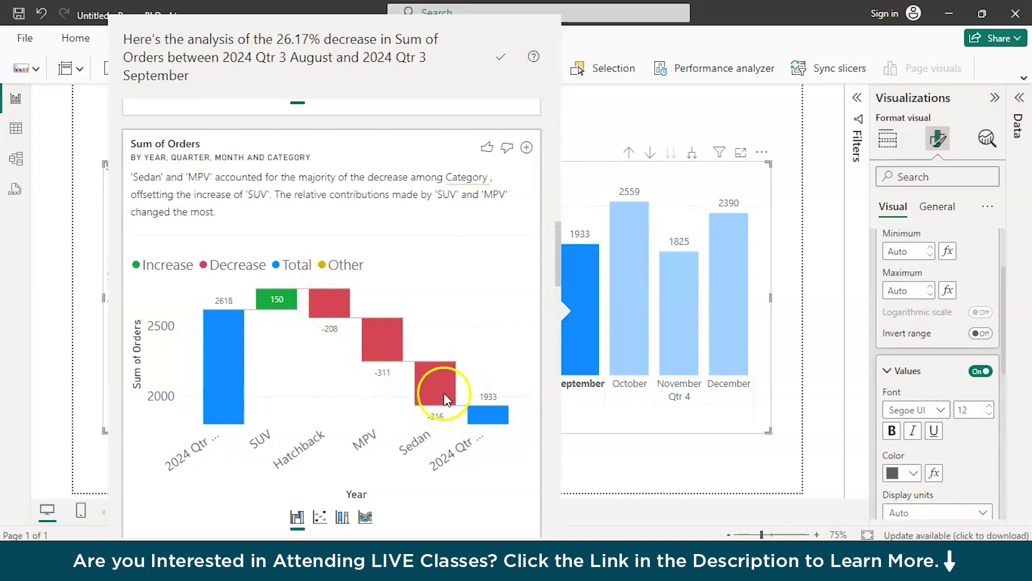
mouse_move(444, 393)
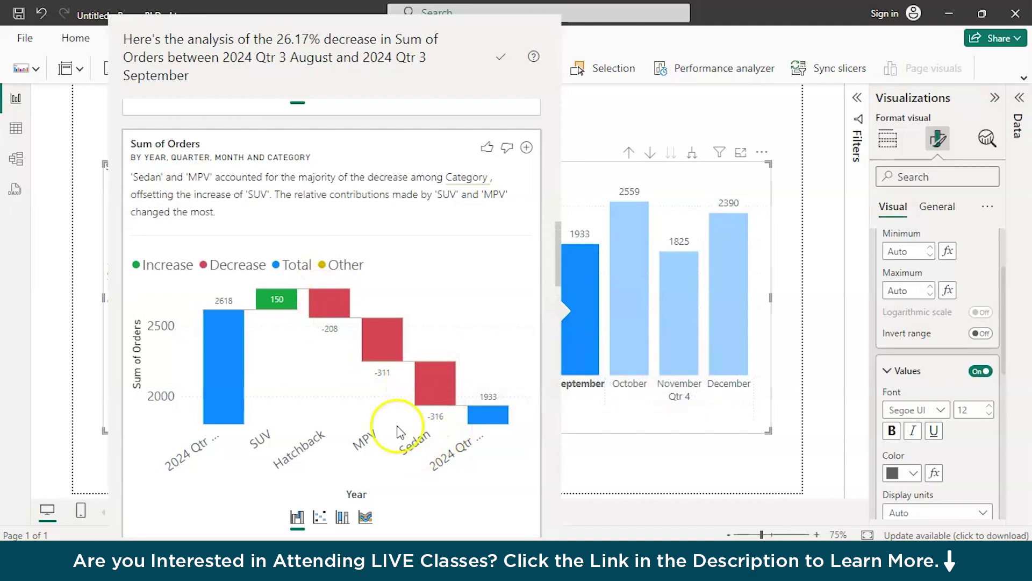
scroll(373, 427, "down", 8)
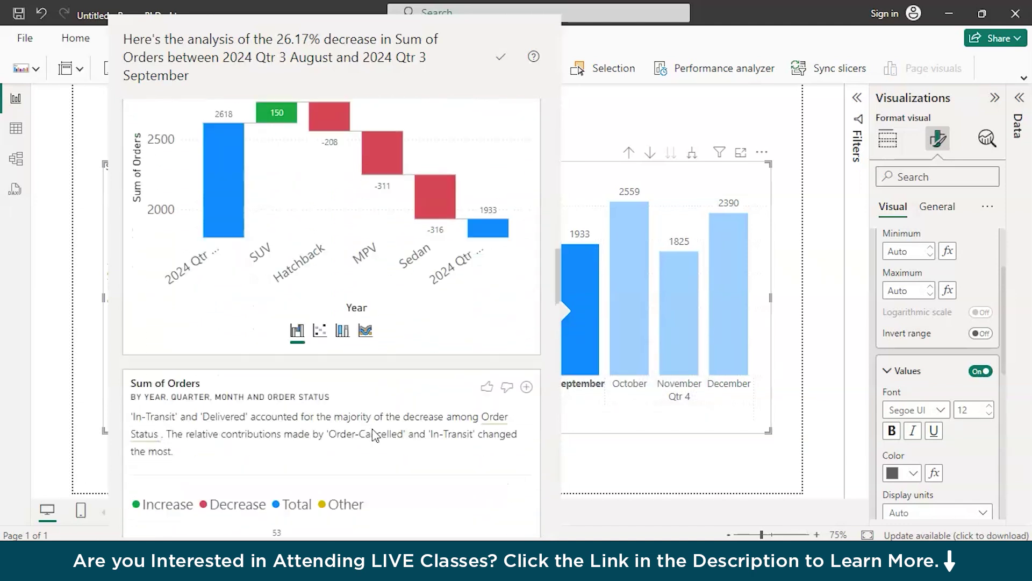
scroll(375, 434, "down", 1)
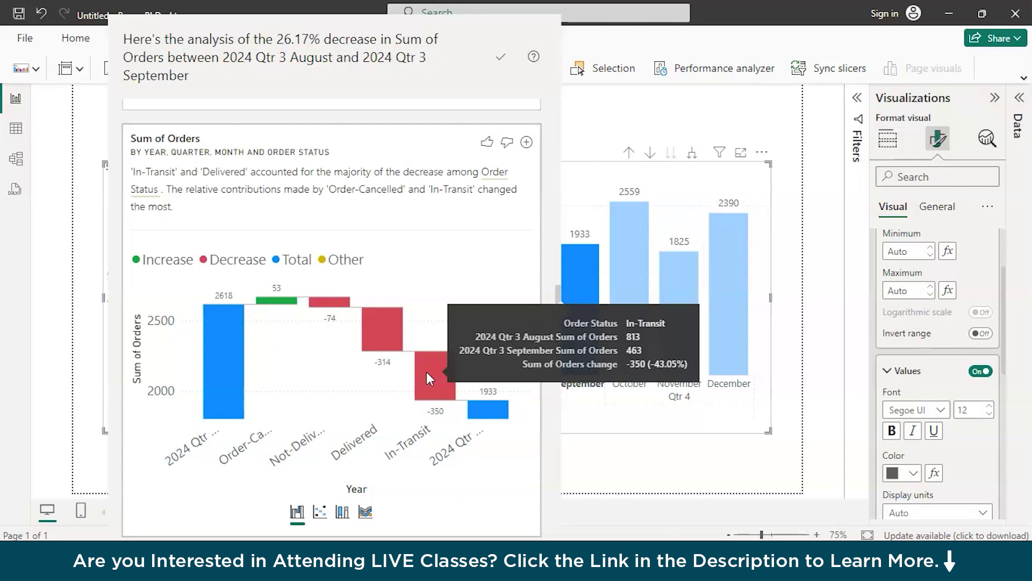
Continue to the fuel-type insight cards, where Petrol and Diesel lead the decline
left_click(414, 416)
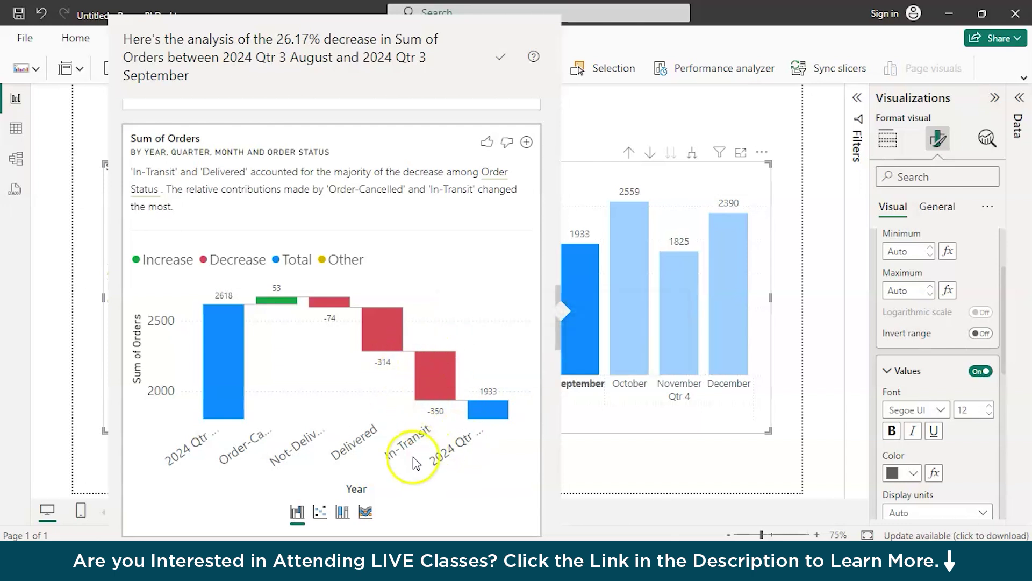
scroll(419, 413, "down", 1)
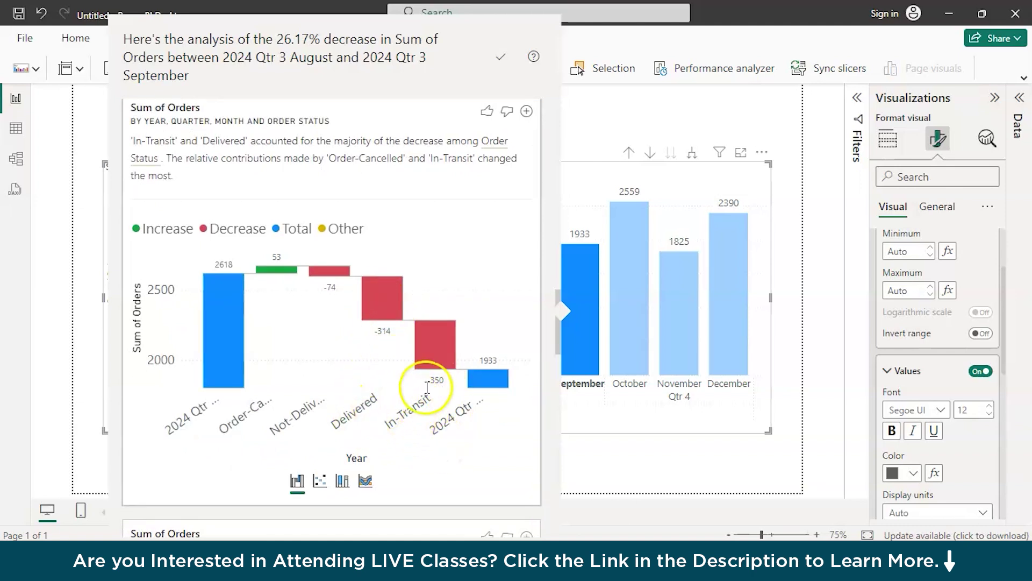
scroll(411, 449, "down", 3)
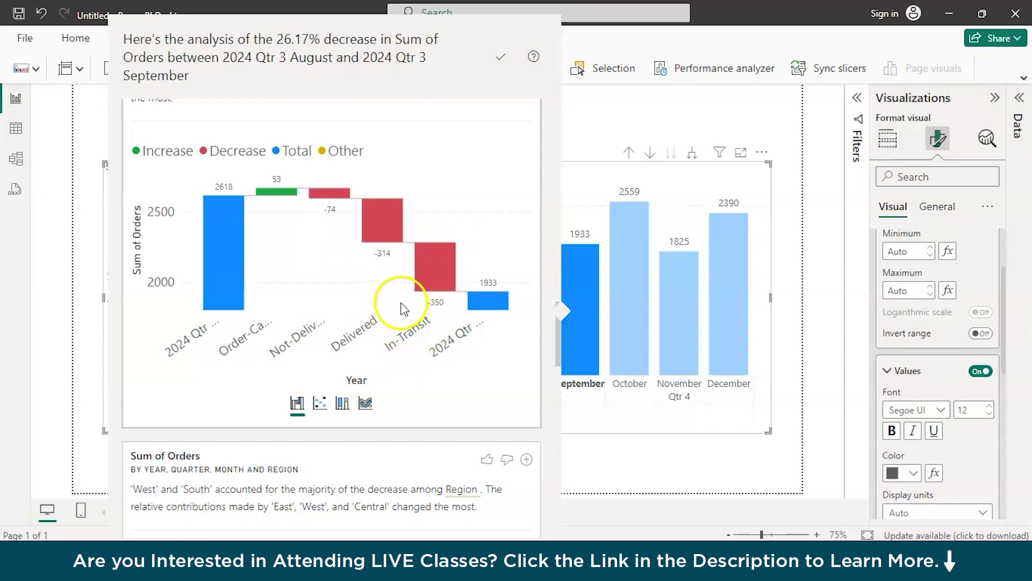
mouse_move(449, 254)
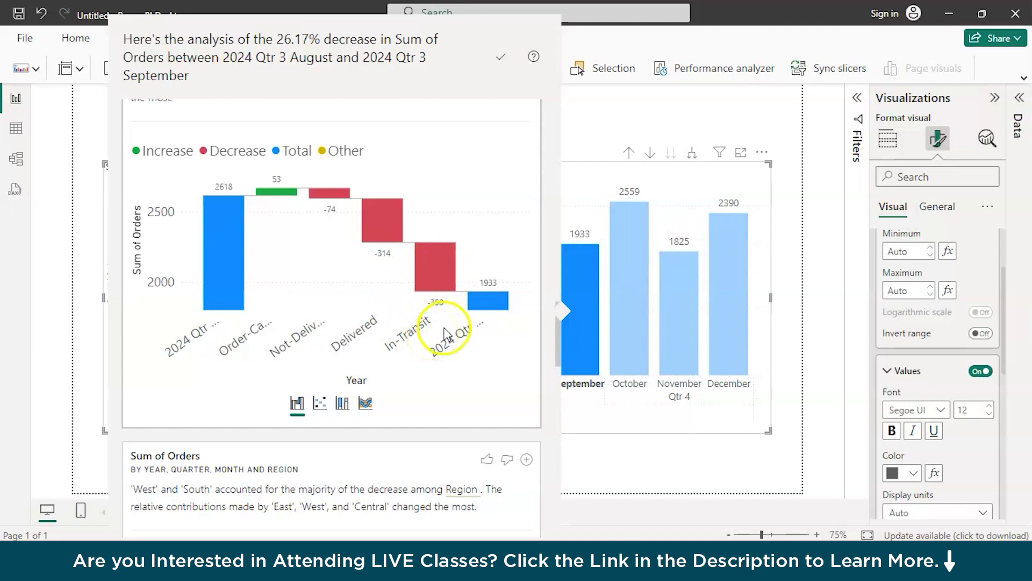
scroll(446, 335, "down", 2)
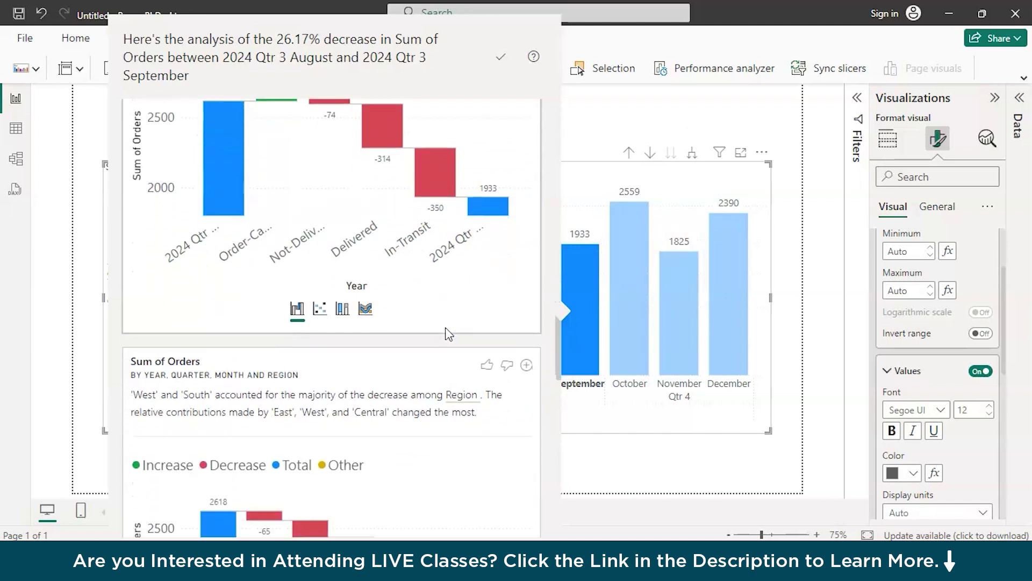
scroll(448, 333, "down", 5)
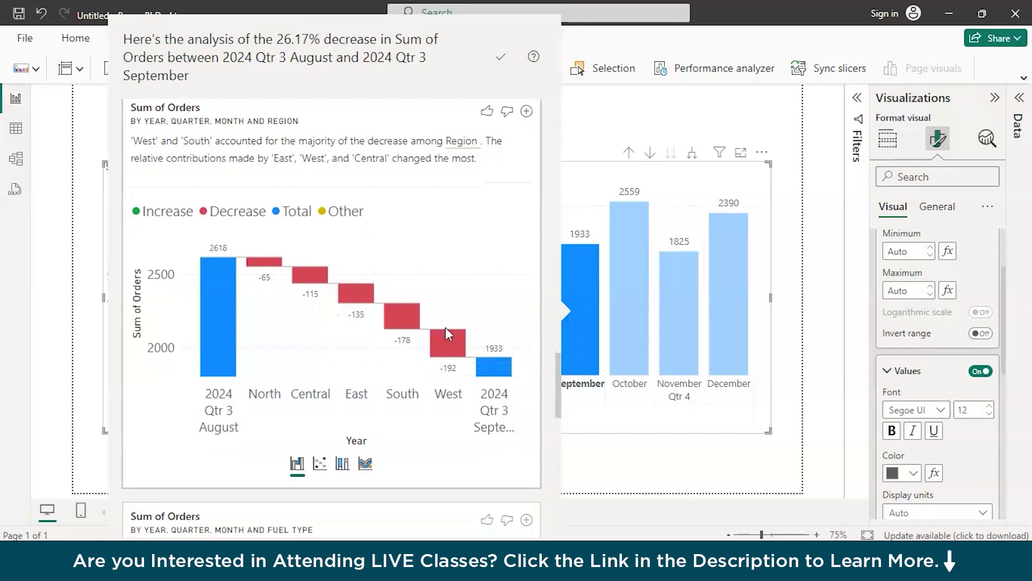
scroll(377, 269, "down", 2)
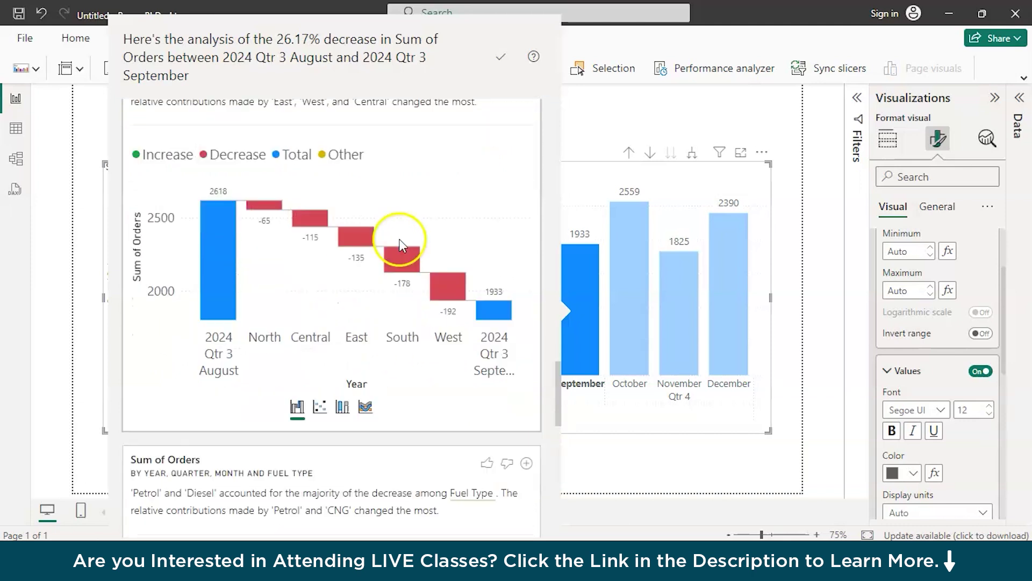
Close the September decrease analysis and clear the column chart selection
left_click(578, 247)
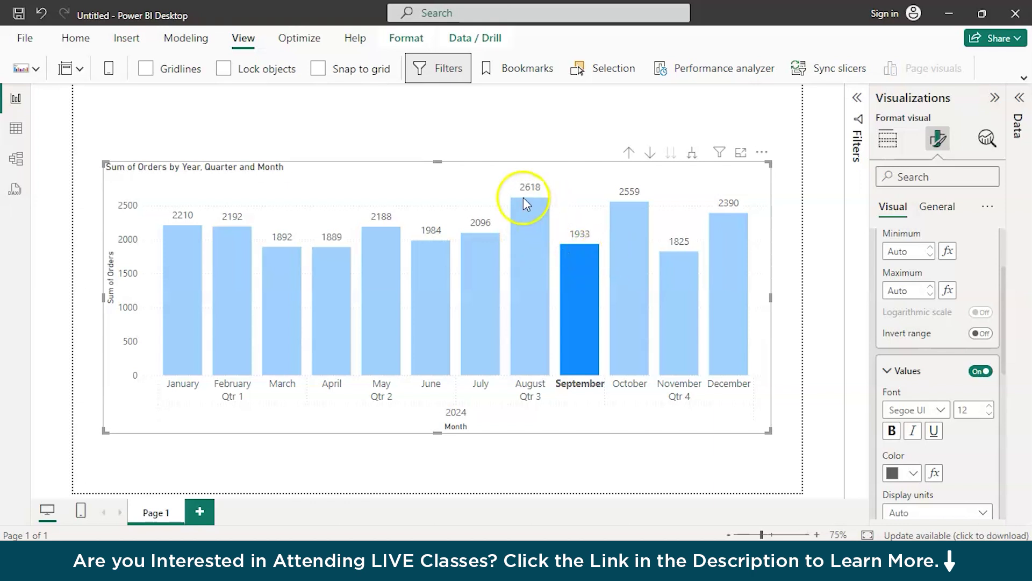
left_click(382, 140)
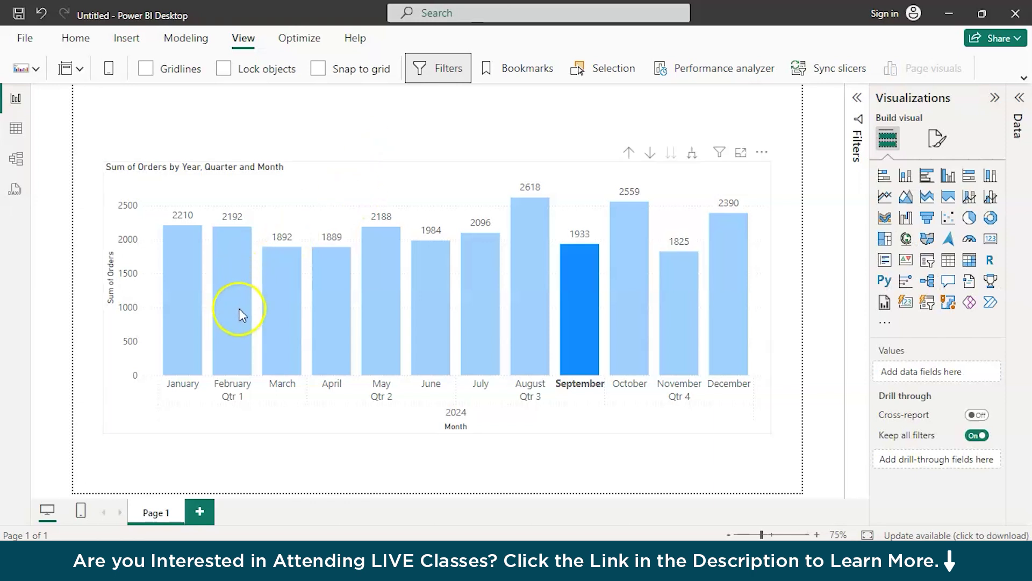
mouse_move(239, 310)
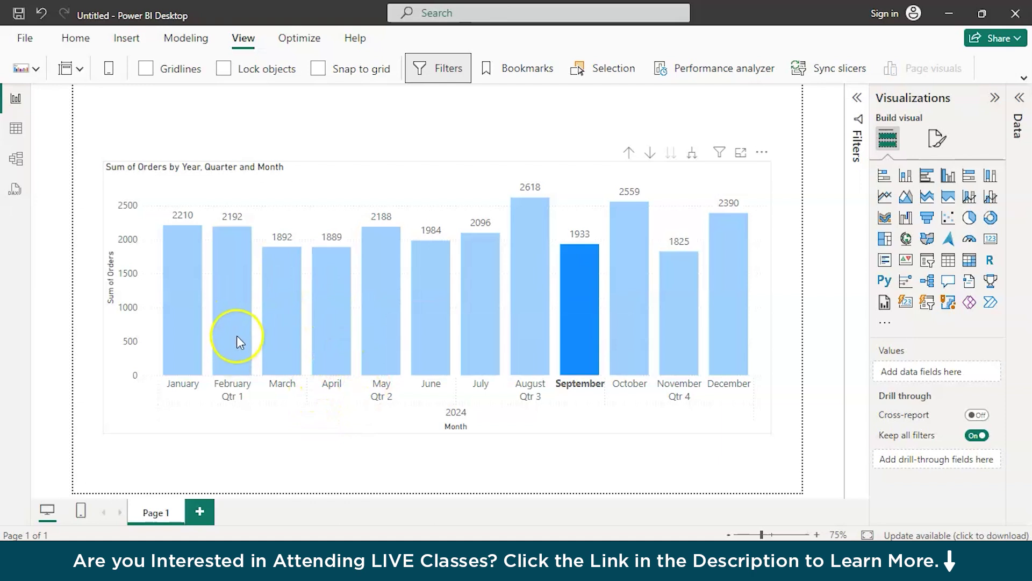
mouse_move(186, 340)
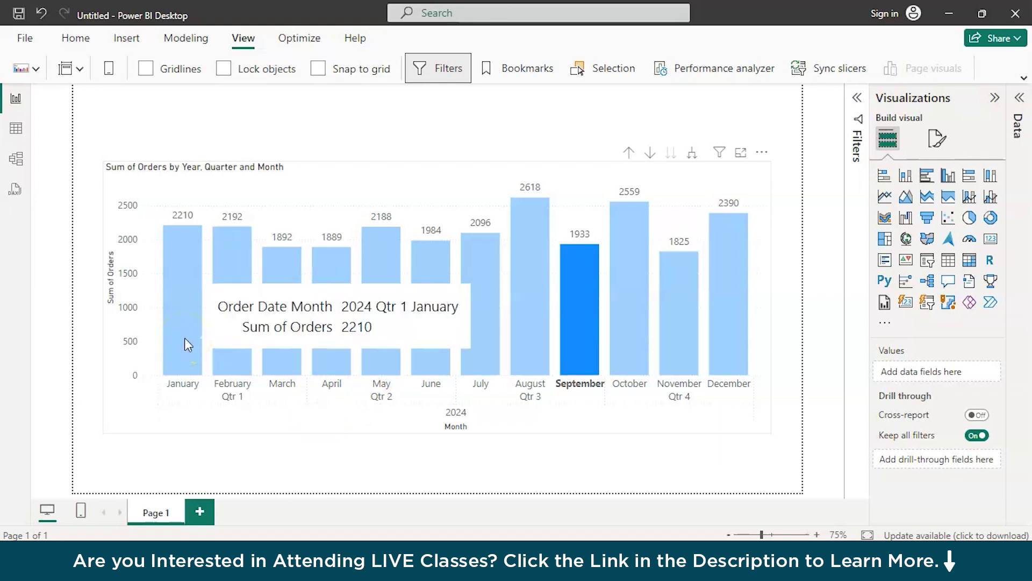
left_click(494, 463)
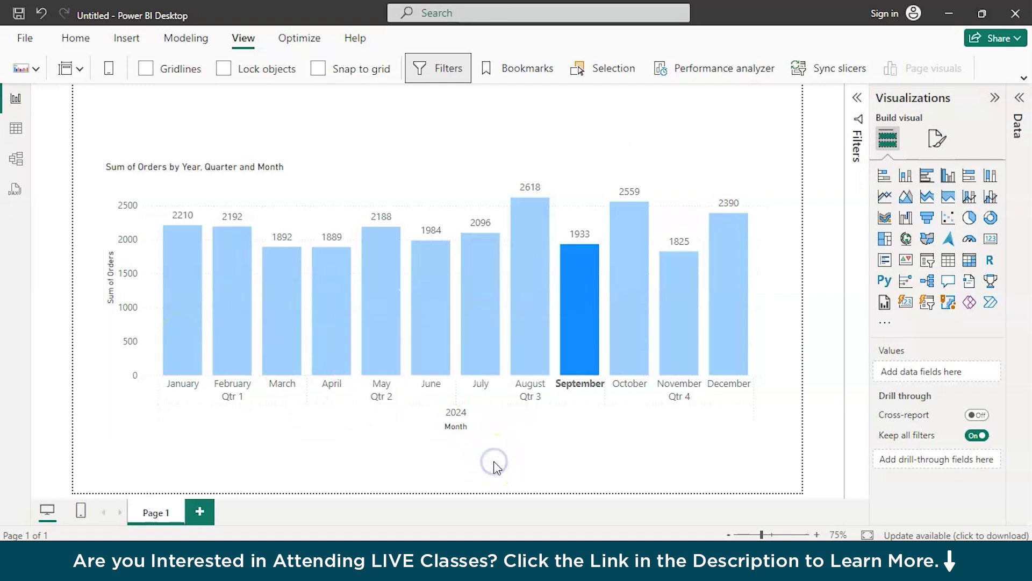
Select the August and January columns together in the monthly orders chart
left_click(531, 351)
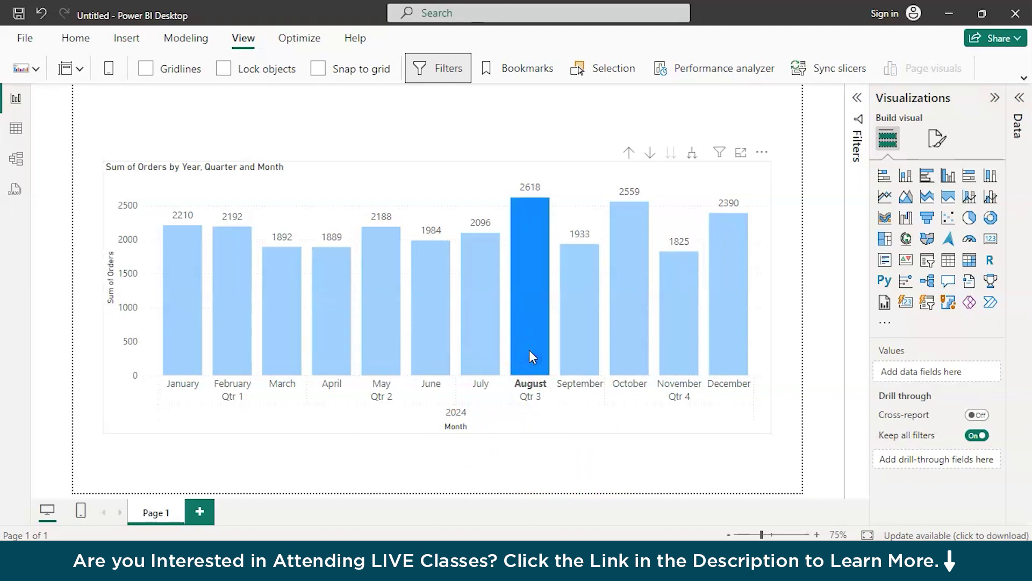
left_click(461, 336)
left_click(205, 329)
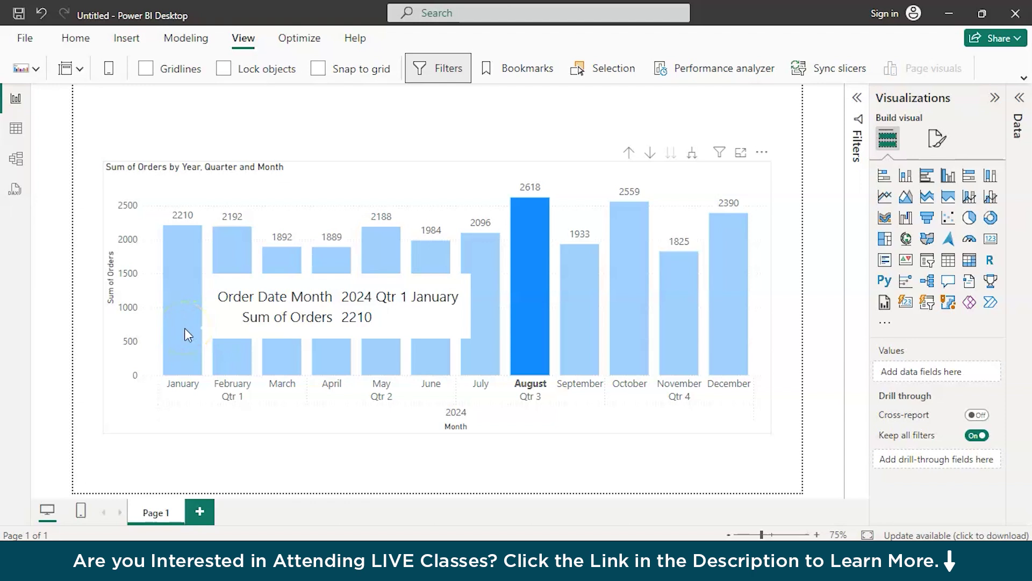
left_click(185, 328, "ctrl")
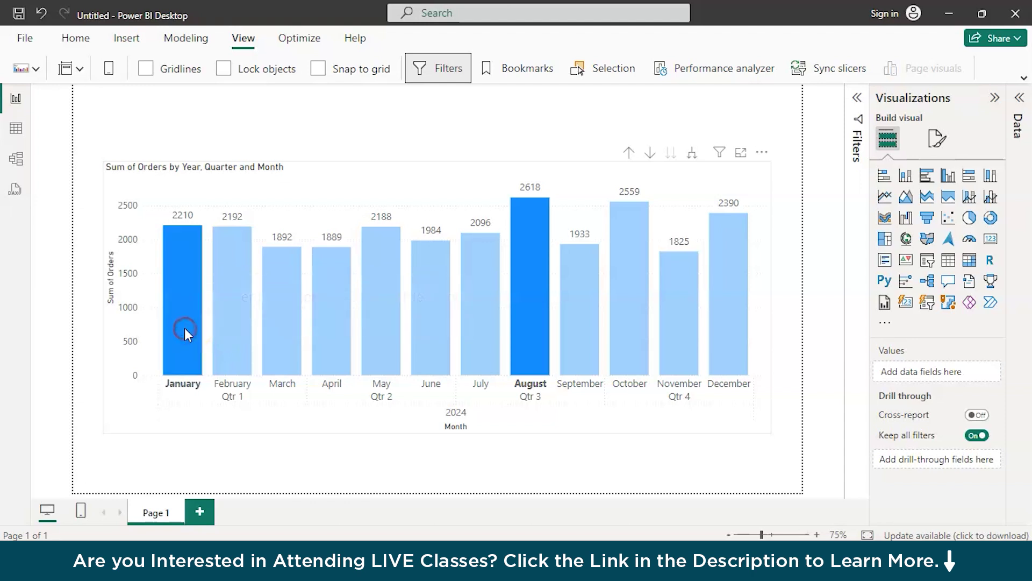
right_click(185, 328)
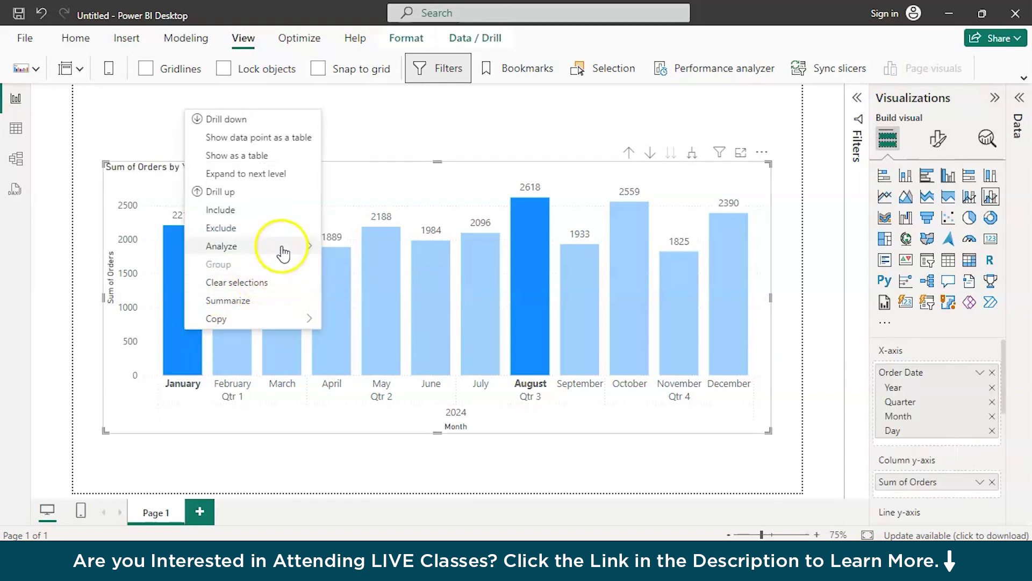
Explain the 18.46% January-to-August increase and find the Fuel Type waterfall (Diesel +378, Hybrid -101)
mouse_move(281, 248)
left_click(351, 248)
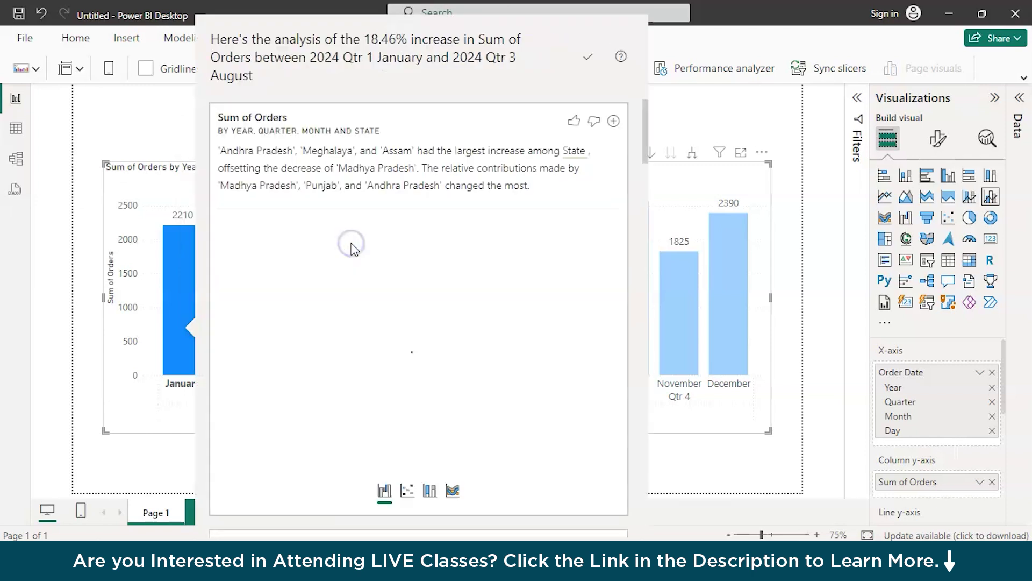
scroll(370, 279, "down", 6)
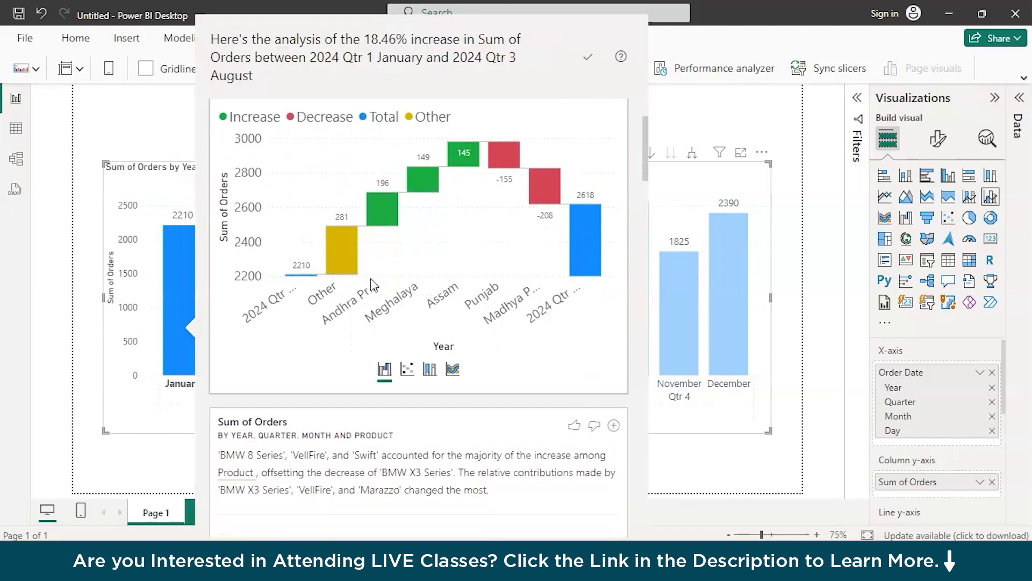
scroll(370, 279, "down", 7)
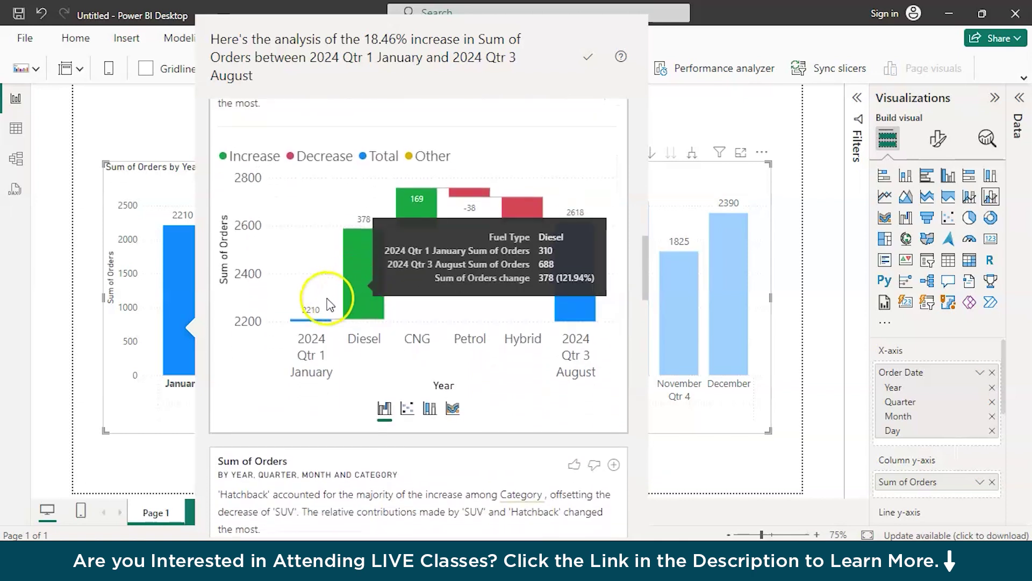
scroll(495, 234, "up", 1)
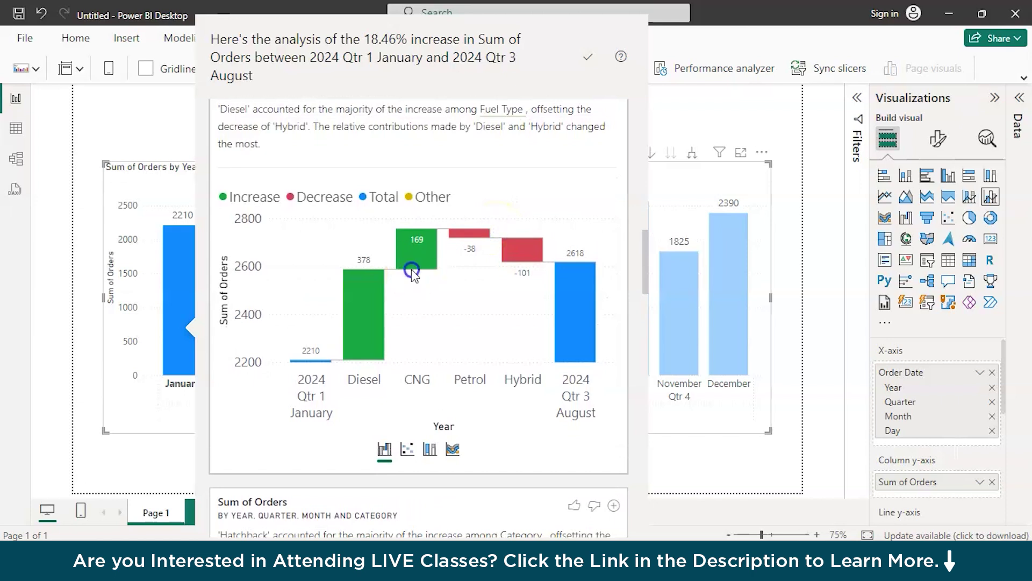
scroll(411, 269, "down", 2)
scroll(411, 268, "up", 3)
scroll(412, 269, "up", 1)
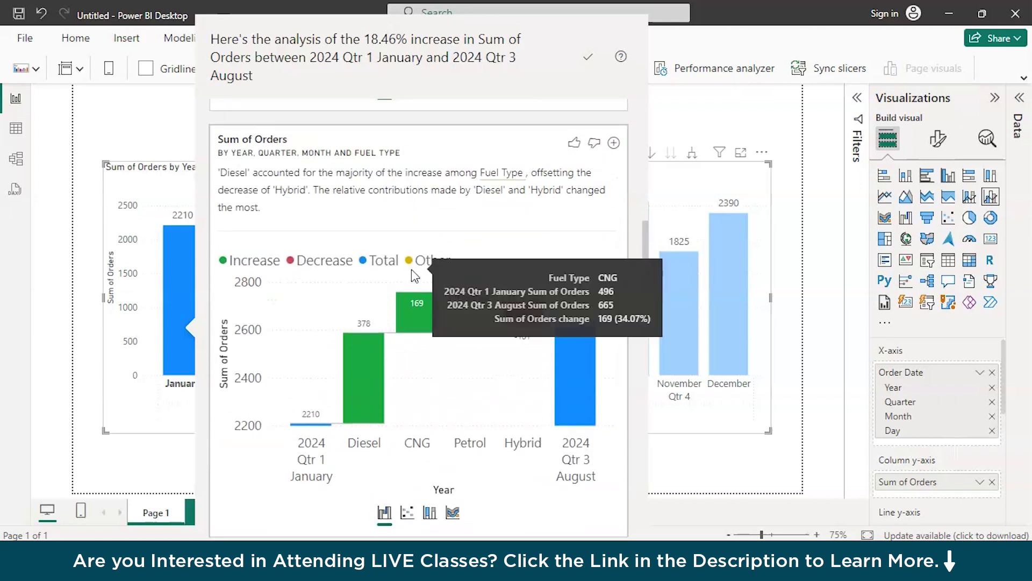
Add the Fuel Type waterfall (January 2210 to August 2618) and stretch it full-width above the column chart
left_click(613, 145)
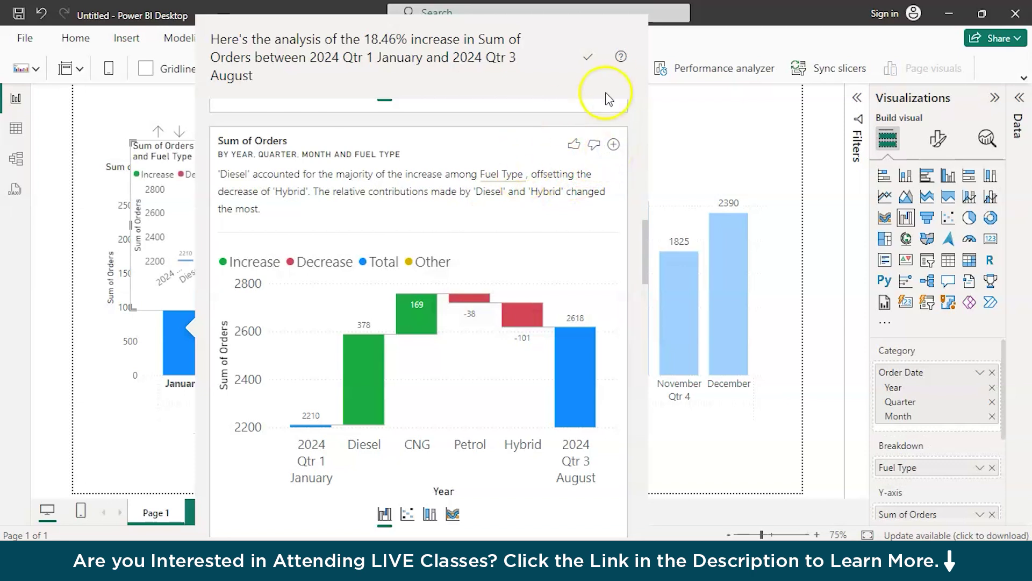
left_click(682, 124)
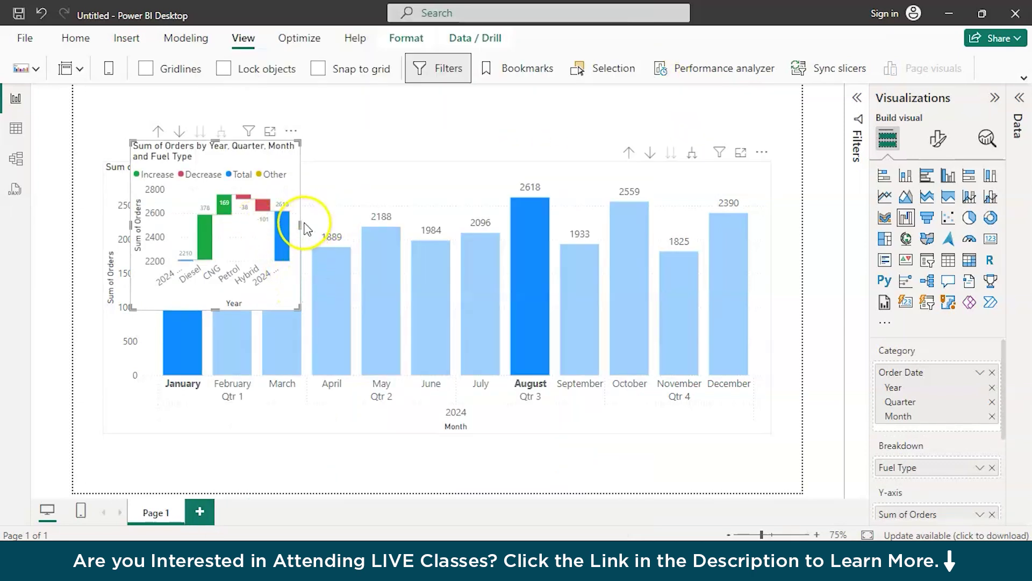
left_click_drag(299, 223, 592, 200)
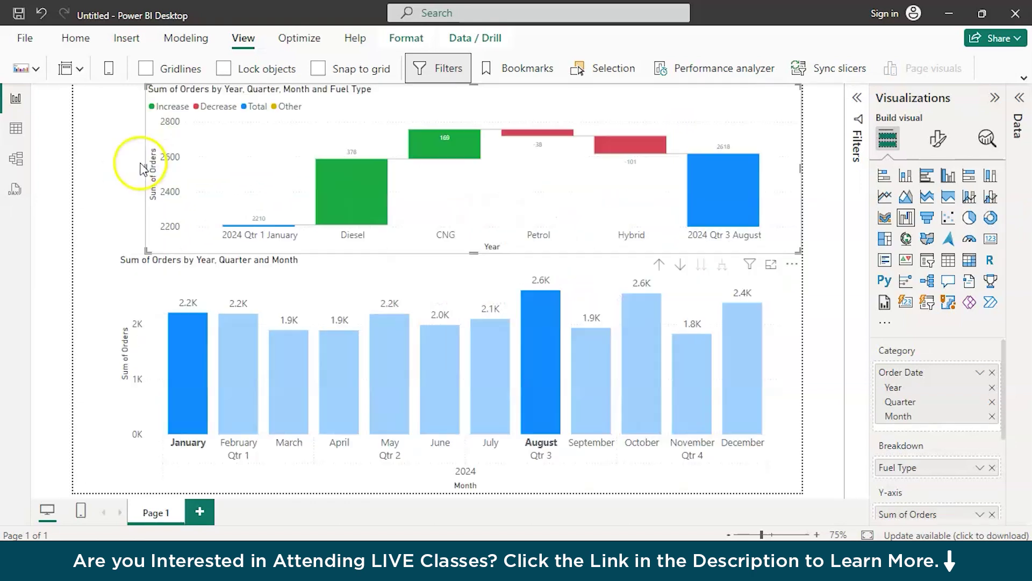
left_click_drag(147, 168, 119, 168)
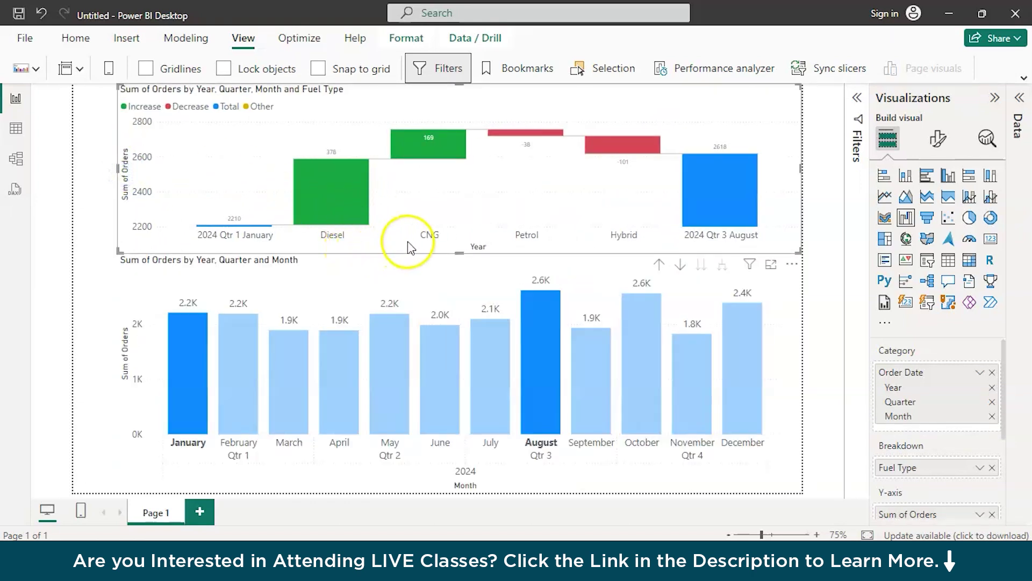
mouse_move(385, 332)
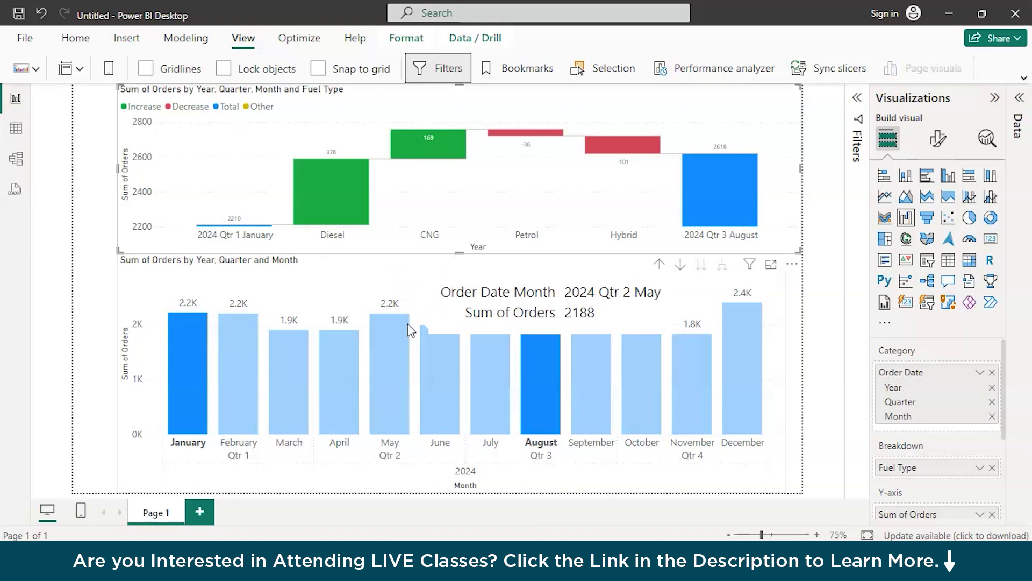
left_click(435, 305)
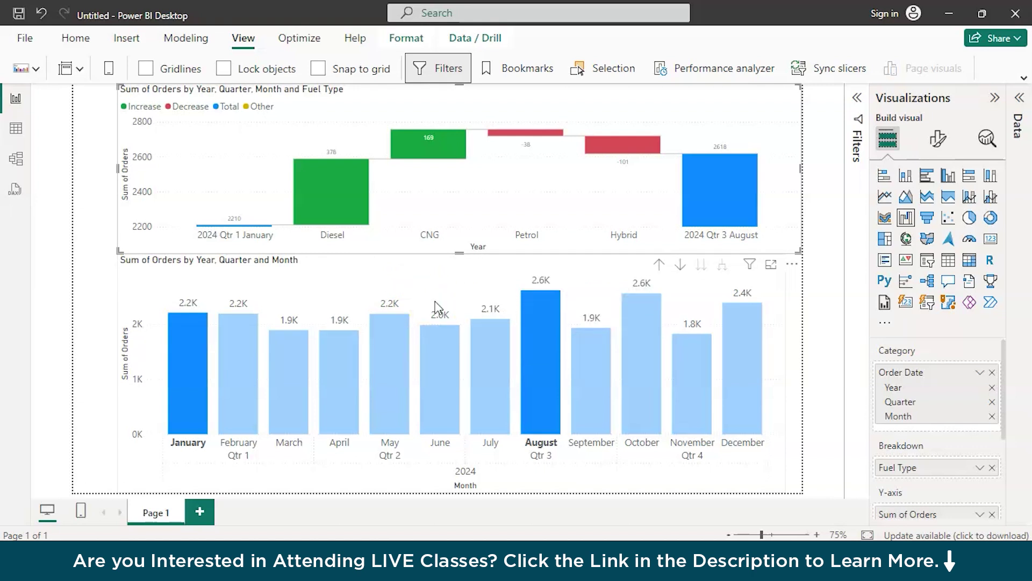